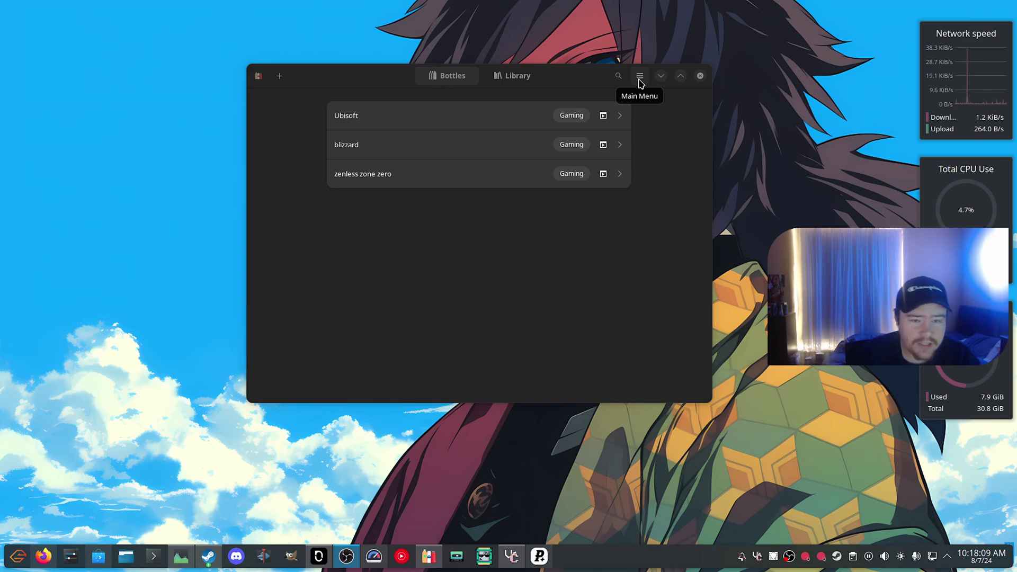
left_click(644, 97)
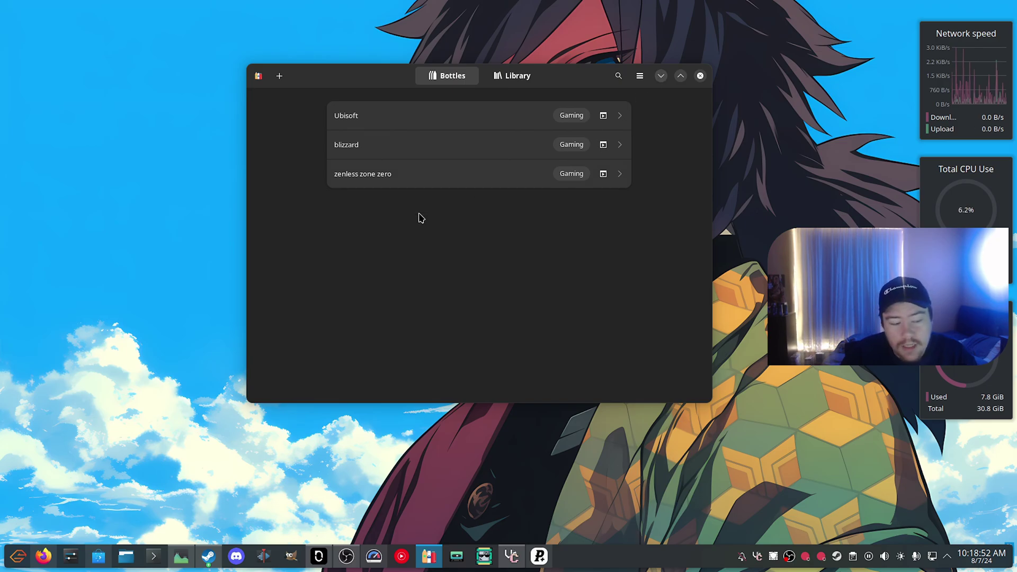
Switch to Discover, search for "bottles" and open the Bottles application page.
left_click(99, 557)
left_click(97, 114)
key("ctrl+a")
type("bottles")
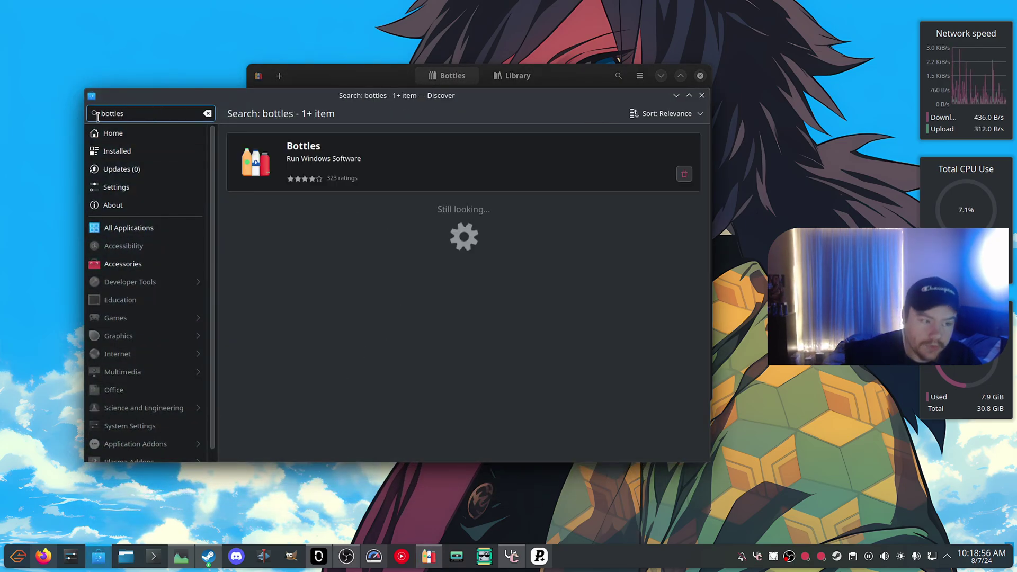
left_click(397, 173)
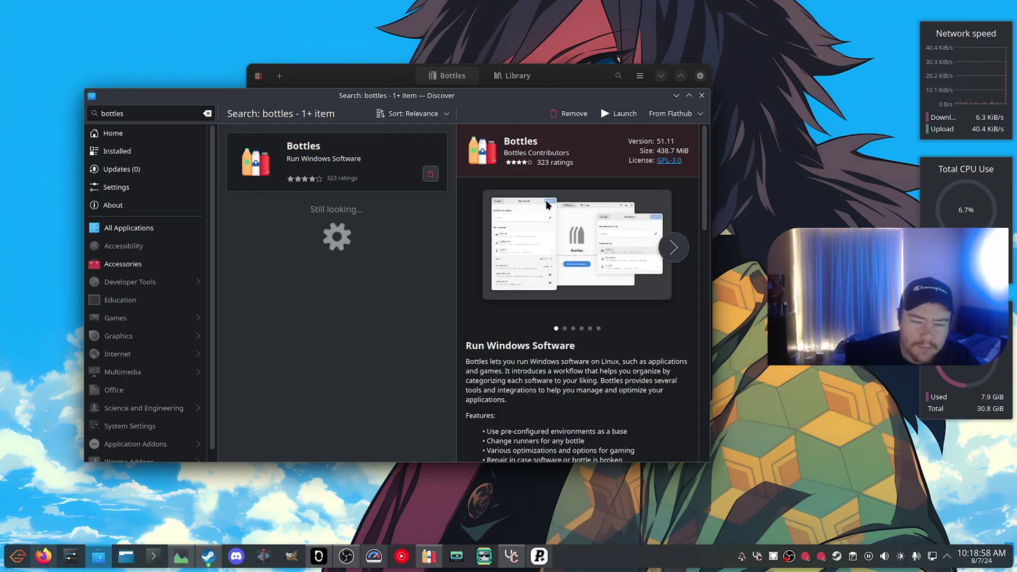
Search Discover for "flatseal", open the Flatseal page and launch the application.
left_click_drag(162, 111, 74, 110)
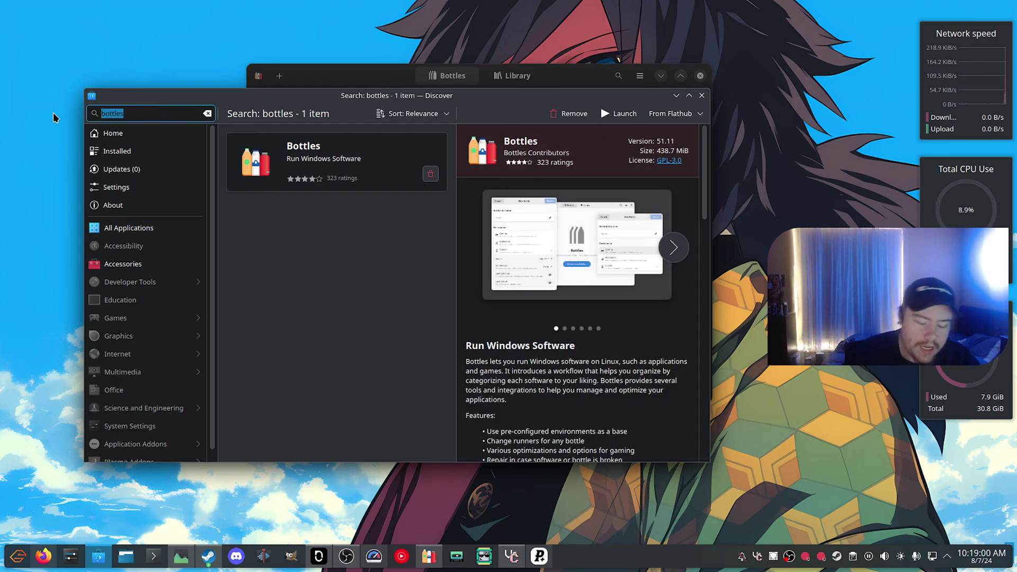
key("BackSpace")
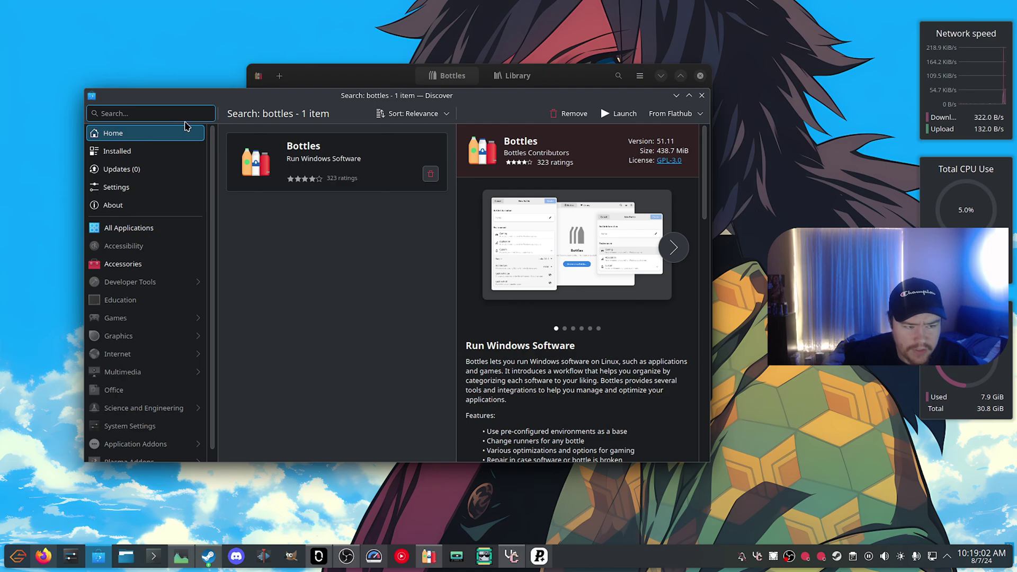
left_click(190, 120)
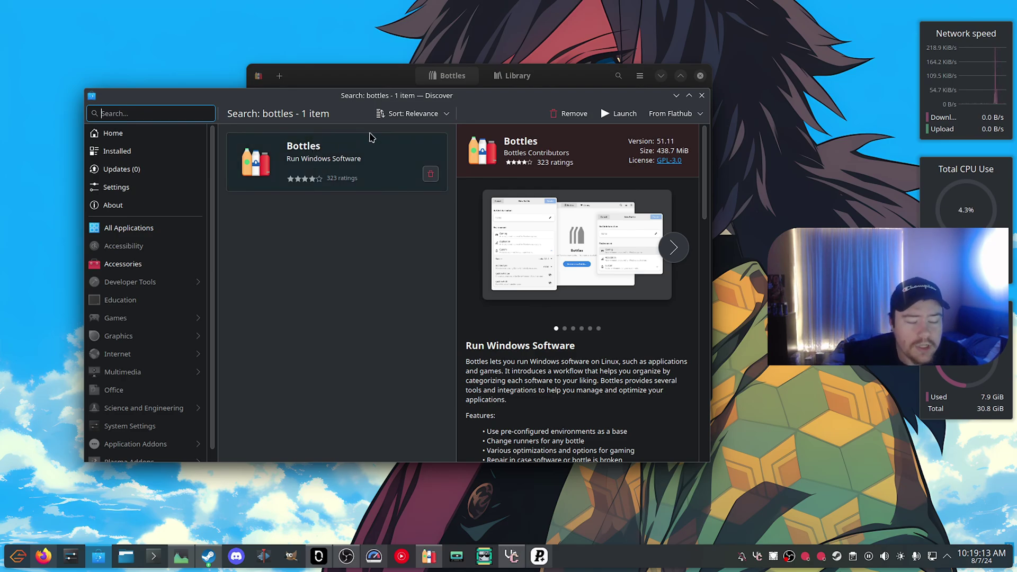
type("flatseal")
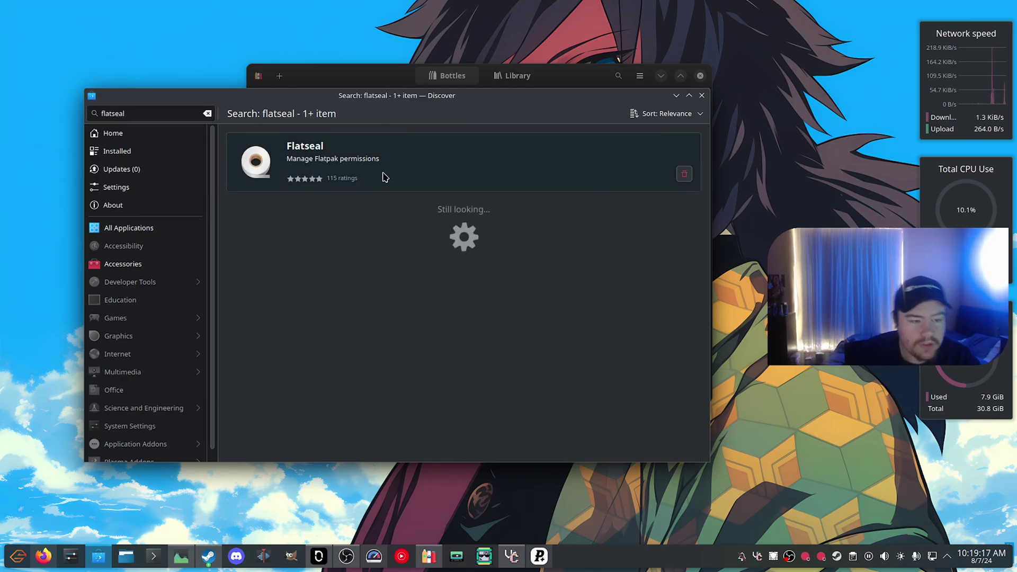
left_click(381, 175)
left_click(687, 114)
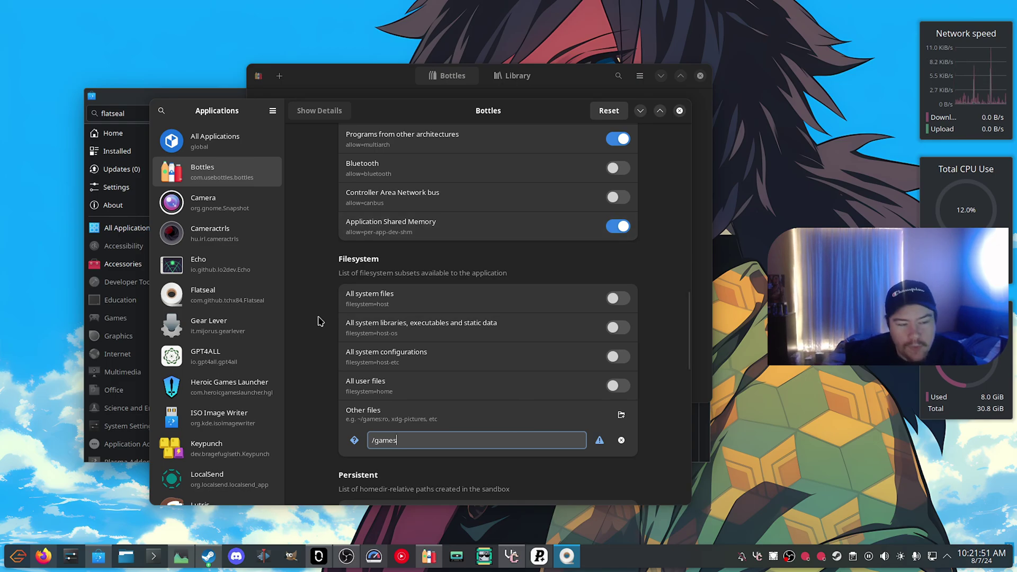
Add an empty Other files path to the Filesystem permissions of Bottles and remove it again.
scroll(345, 265, "up", 15)
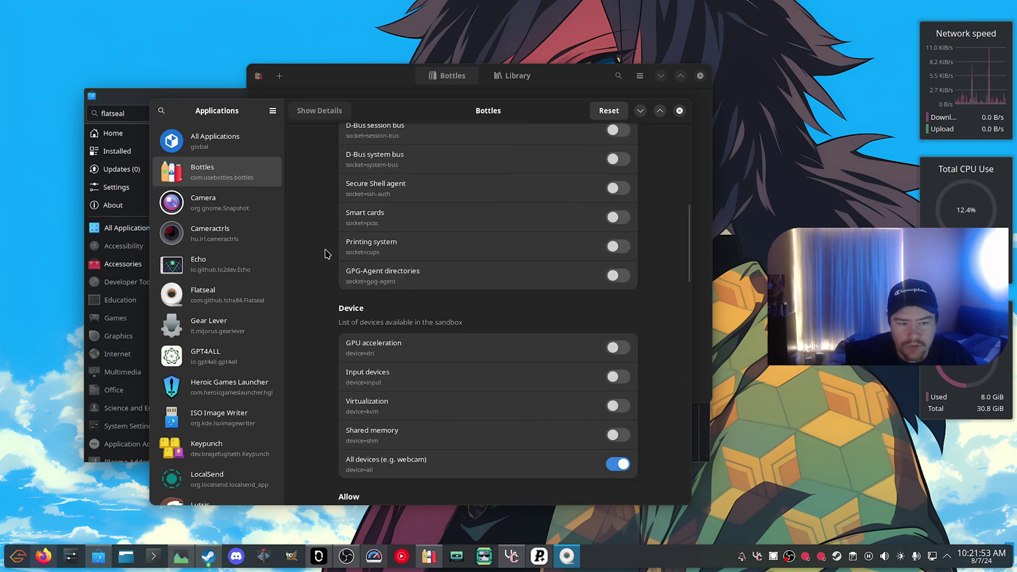
scroll(325, 247, "down", 1)
scroll(328, 241, "down", 15)
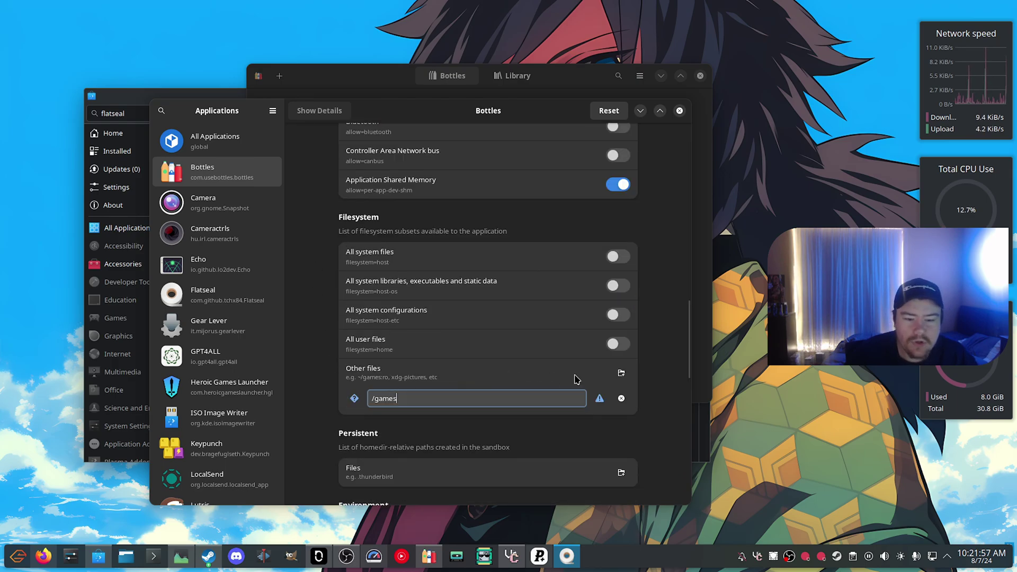
left_click(621, 373)
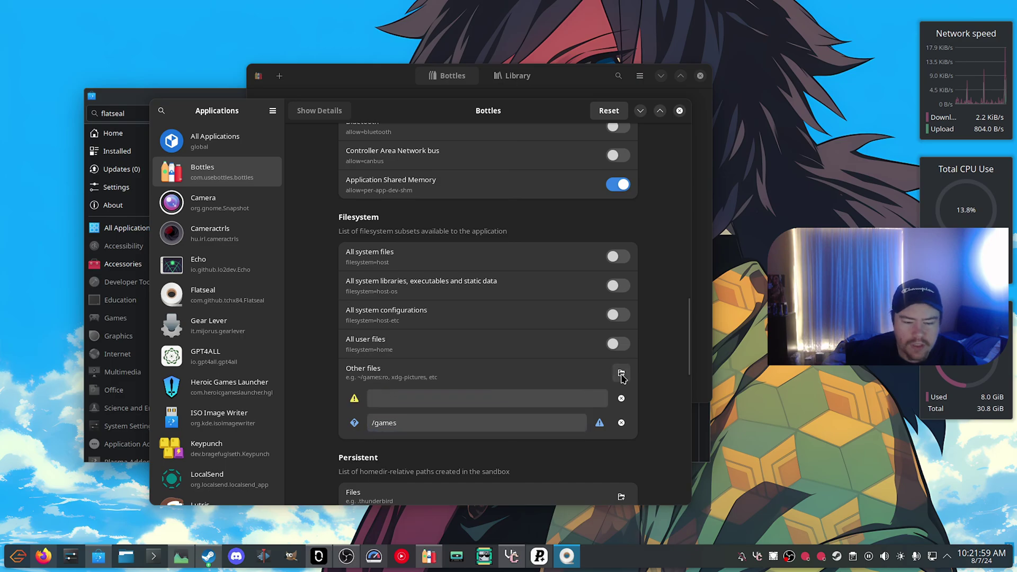
left_click(621, 399)
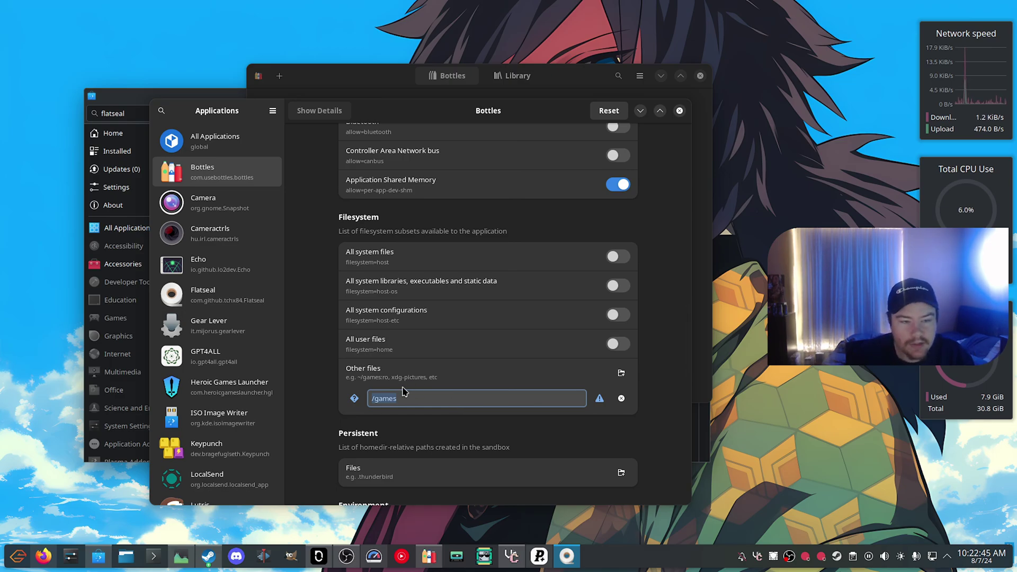
Switch to Bottles and look through the Proton GE runners available in its preferences.
left_click(585, 84)
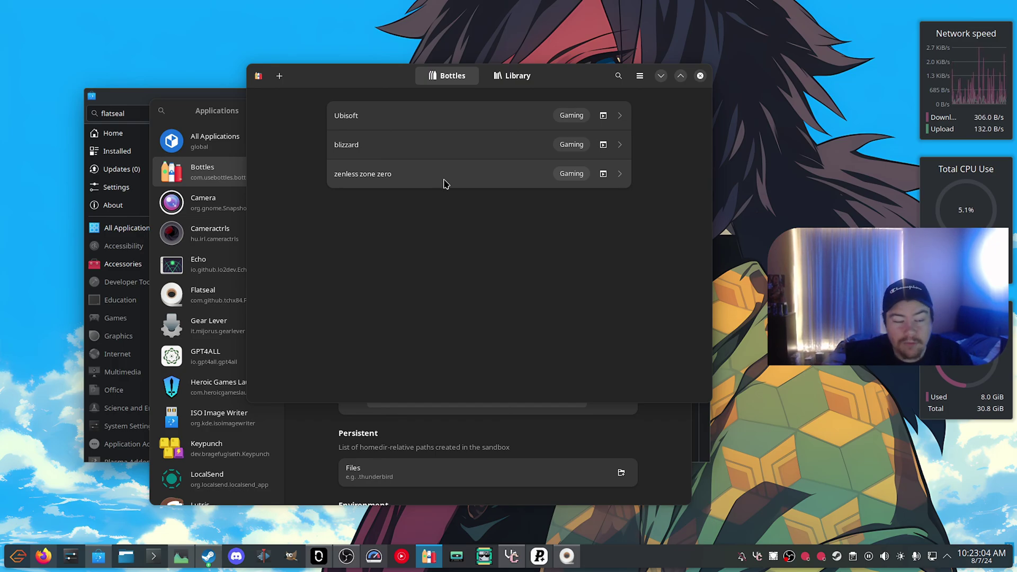
left_click(640, 76)
left_click(625, 127)
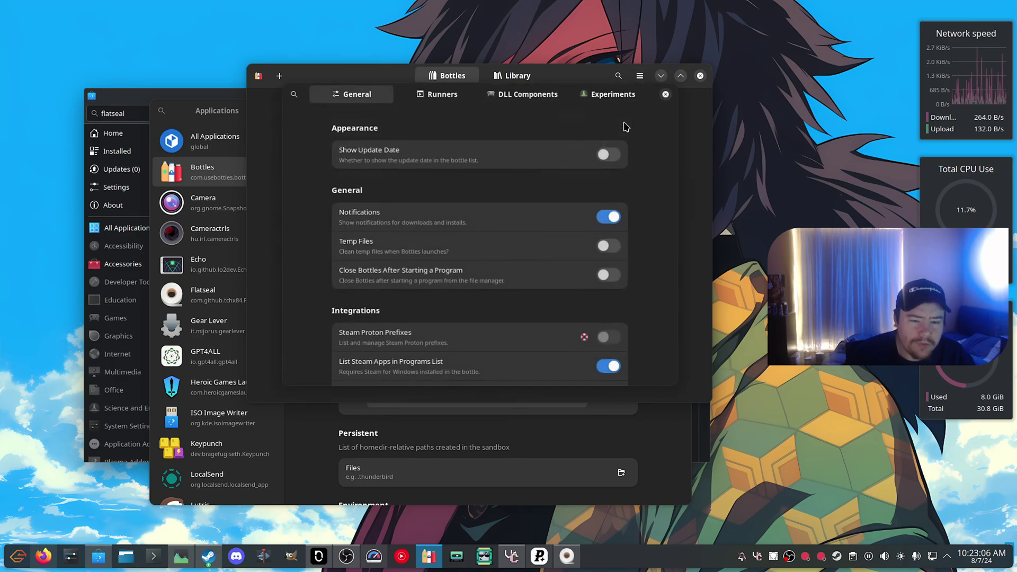
left_click(438, 97)
left_click(434, 323)
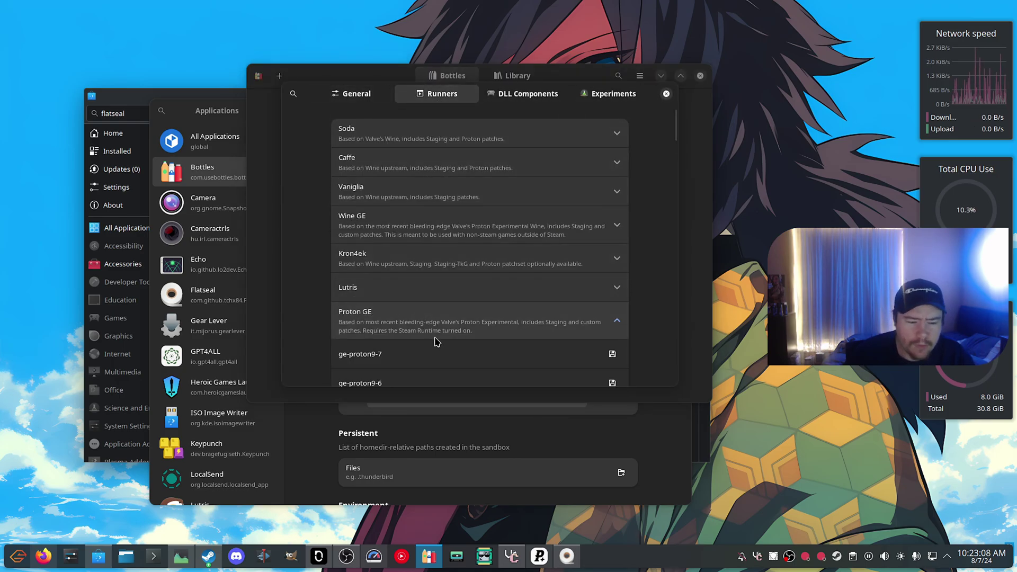
scroll(435, 340, "down", 2)
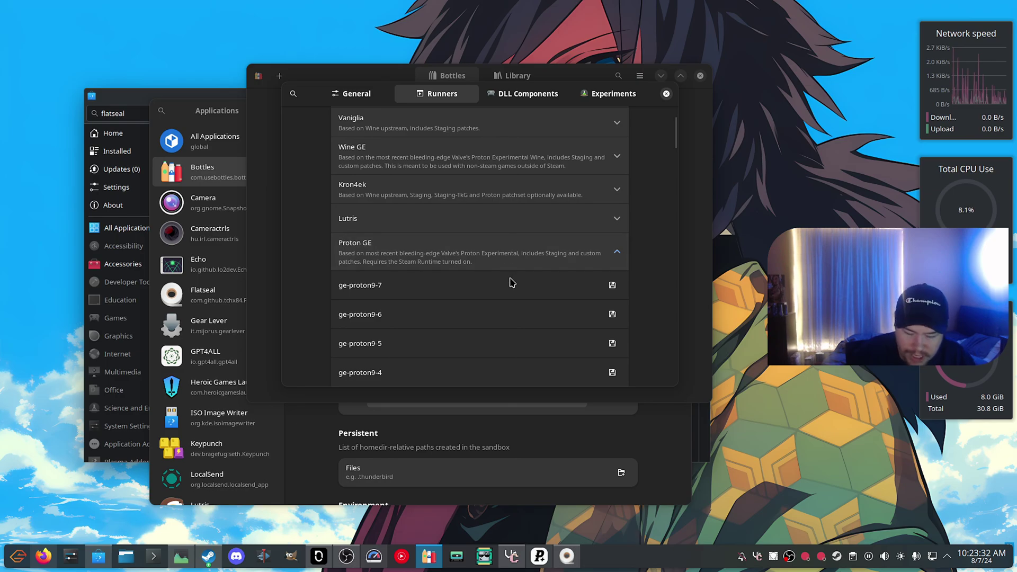
left_click(667, 94)
left_click(279, 76)
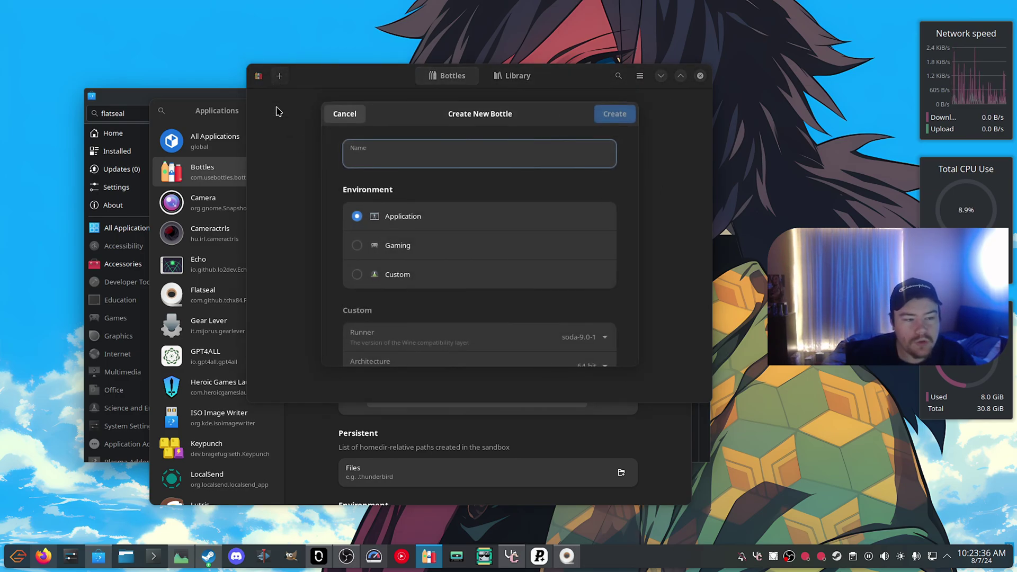
left_click(408, 245)
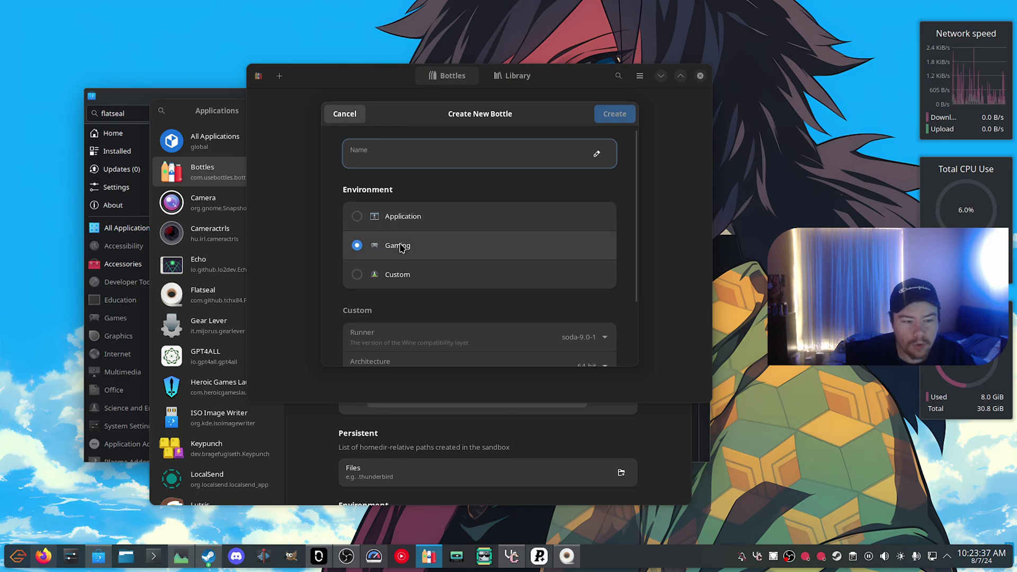
left_click(440, 158)
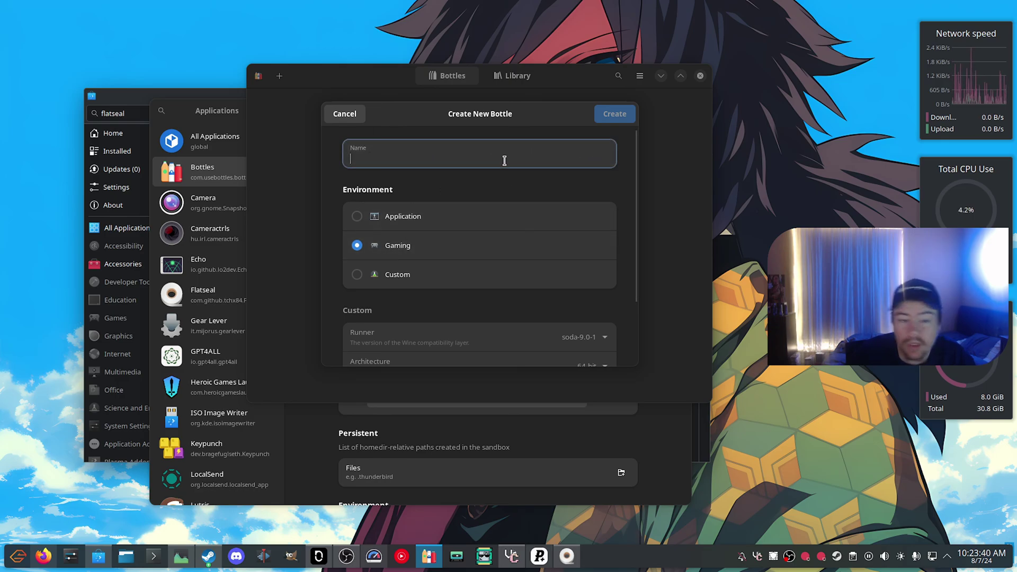
left_click(349, 117)
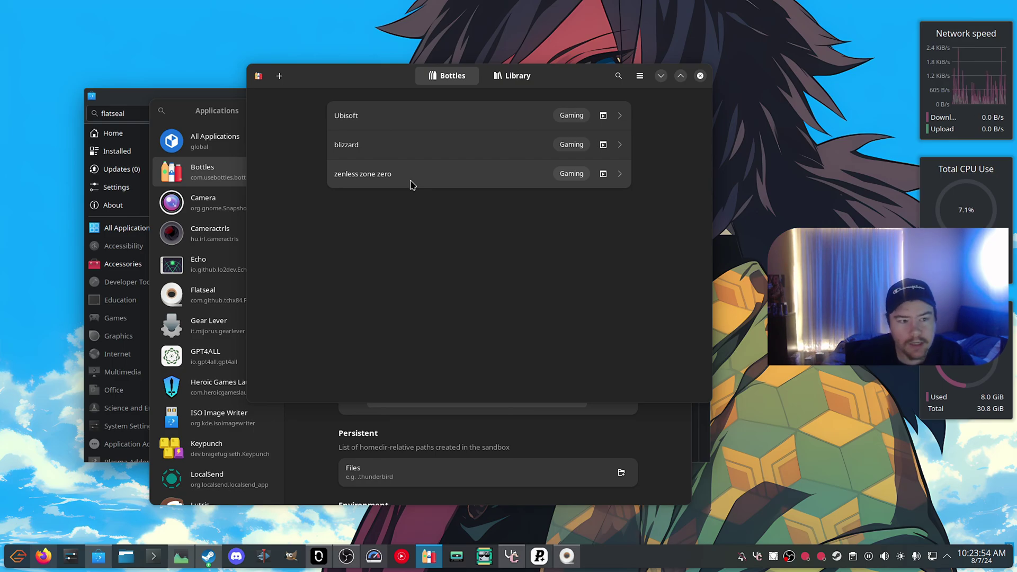
Open the settings of the zenless zone zero bottle and check its runner choices.
left_click(371, 176)
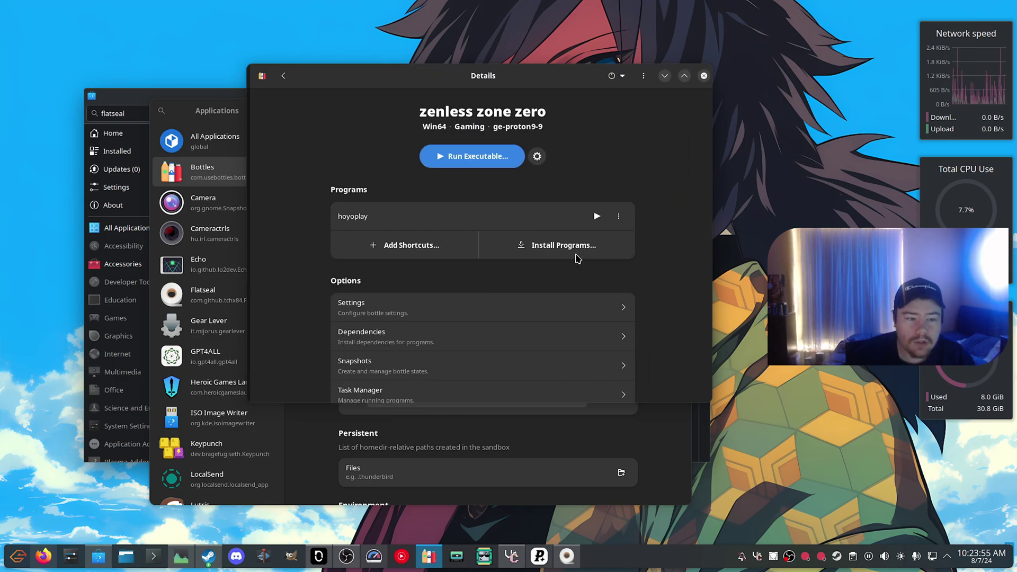
left_click(438, 315)
scroll(506, 299, "up", 5)
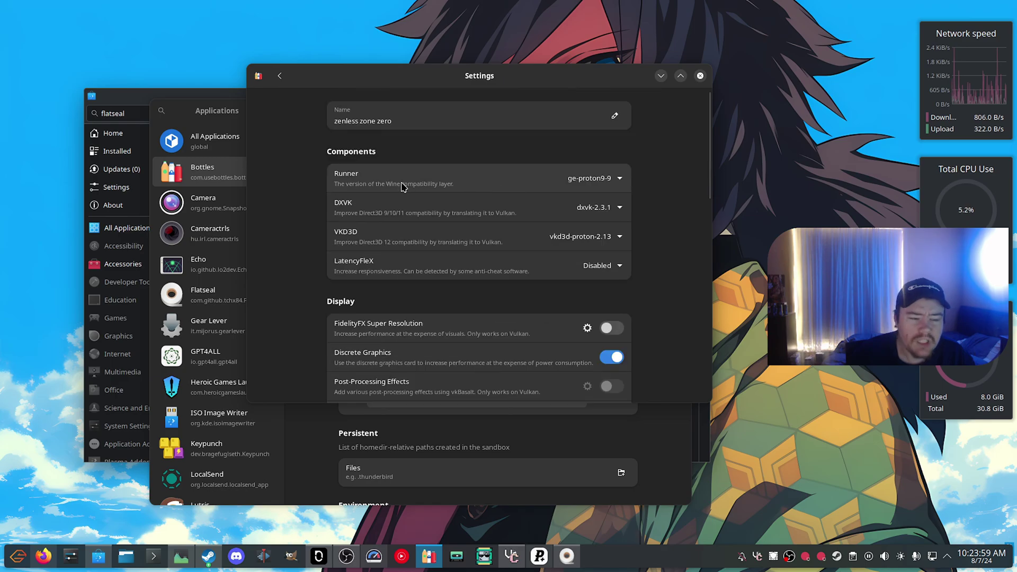
left_click(602, 185)
left_click(678, 177)
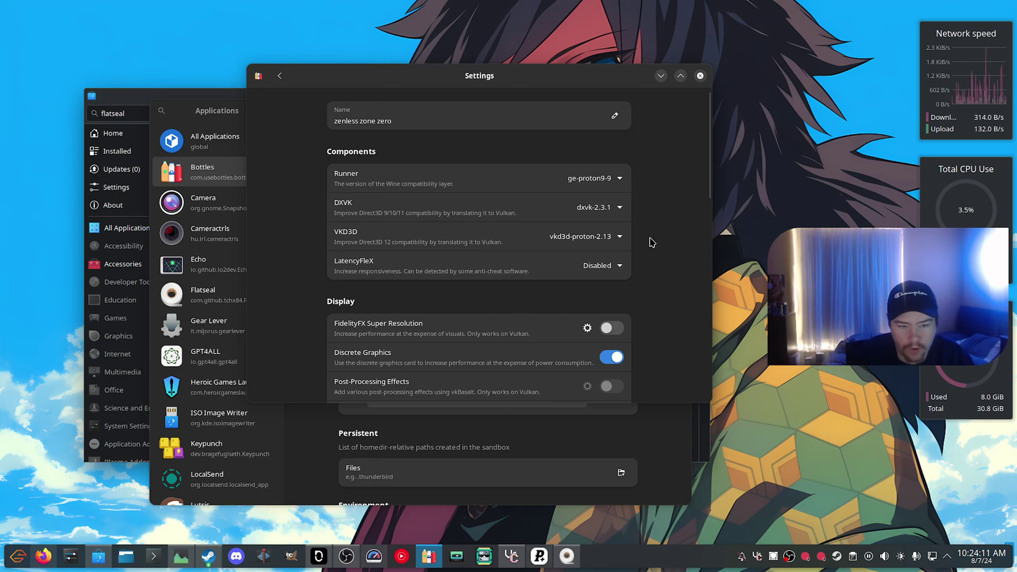
left_click(610, 178)
left_click(648, 238)
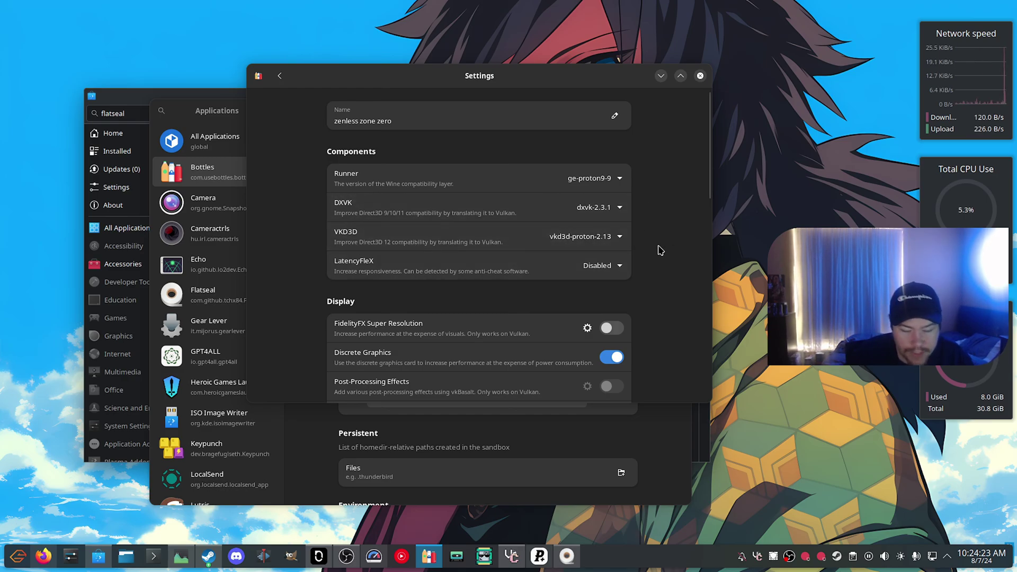
Review the display and performance options of the zenless zone zero bottle, including Monitor Performance.
scroll(656, 291, "down", 3)
scroll(657, 291, "down", 1)
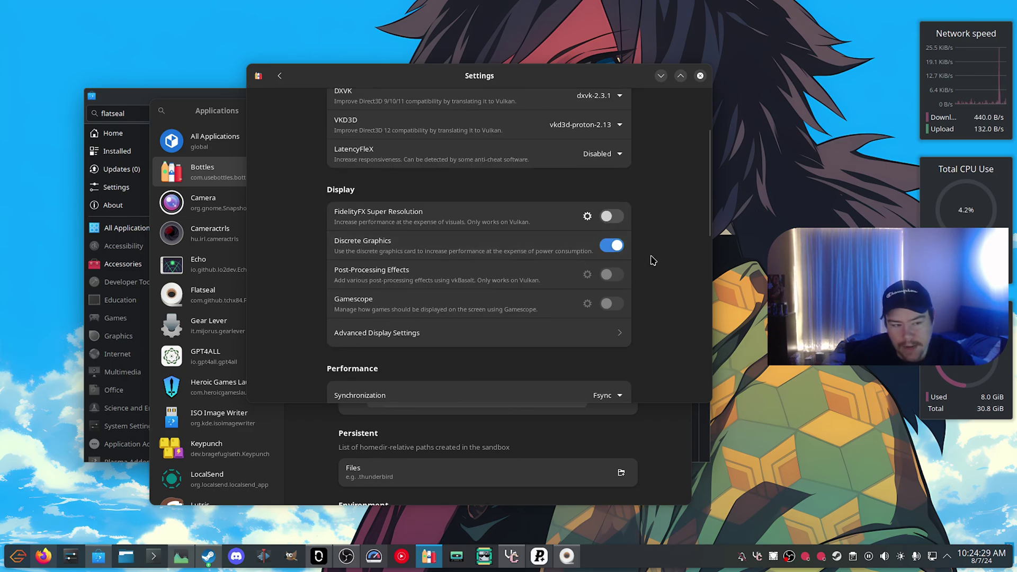
scroll(651, 261, "down", 4)
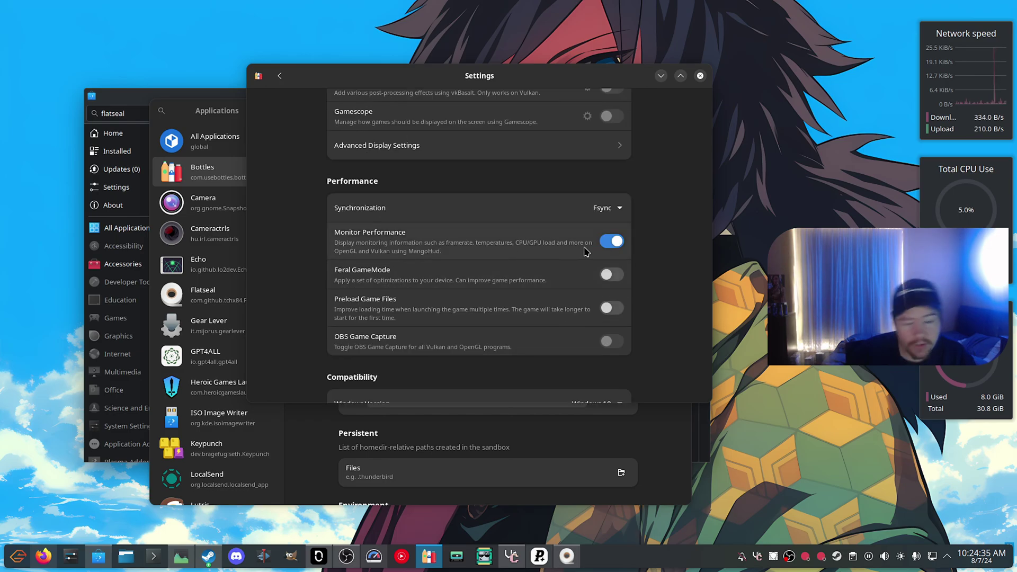
left_click(101, 562)
left_click_drag(169, 115, 57, 118)
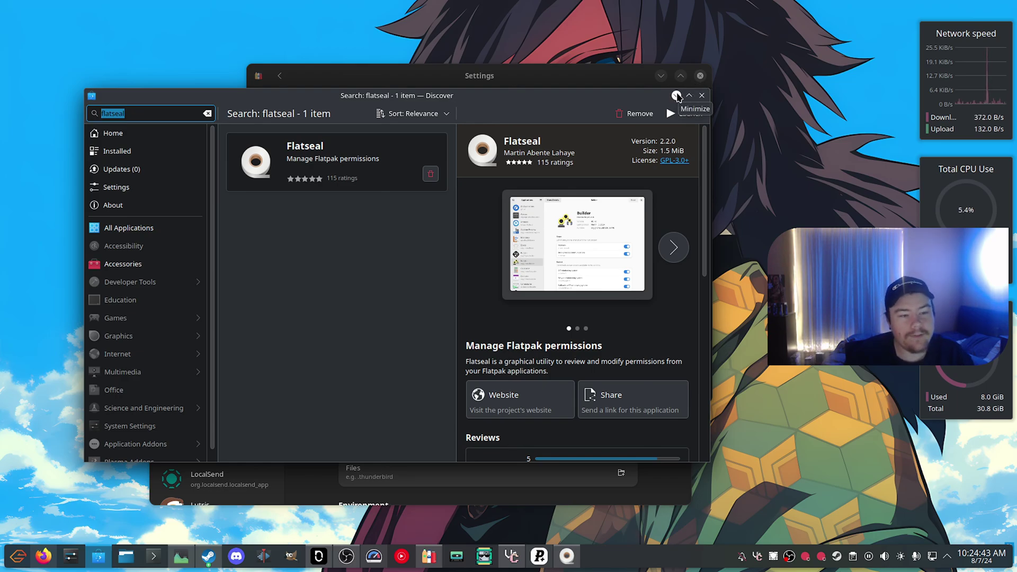
left_click(599, 79)
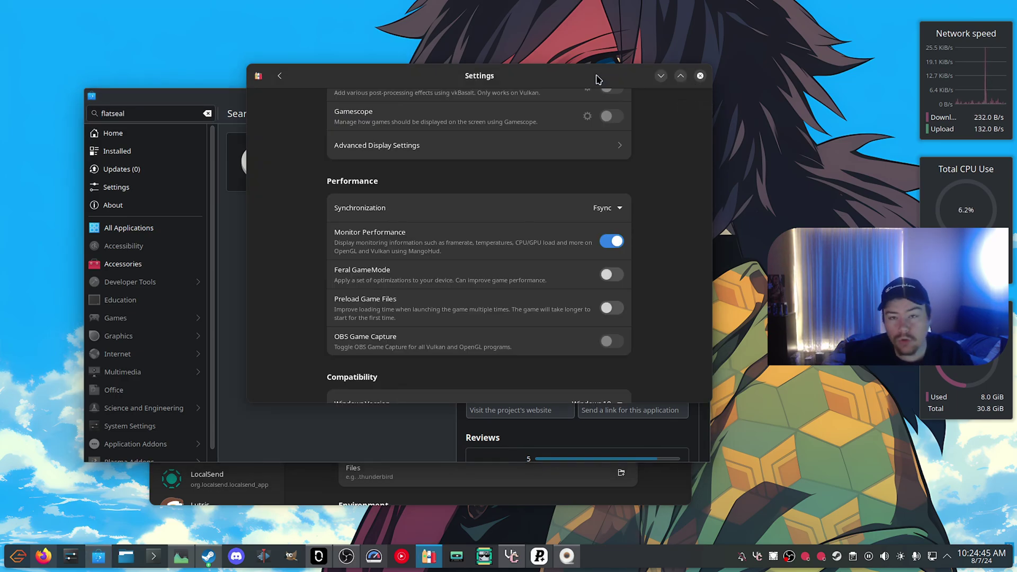
Open Konsole, run "flatpak install mangohud" and choose option 1, the flathub remote.
left_click(154, 556)
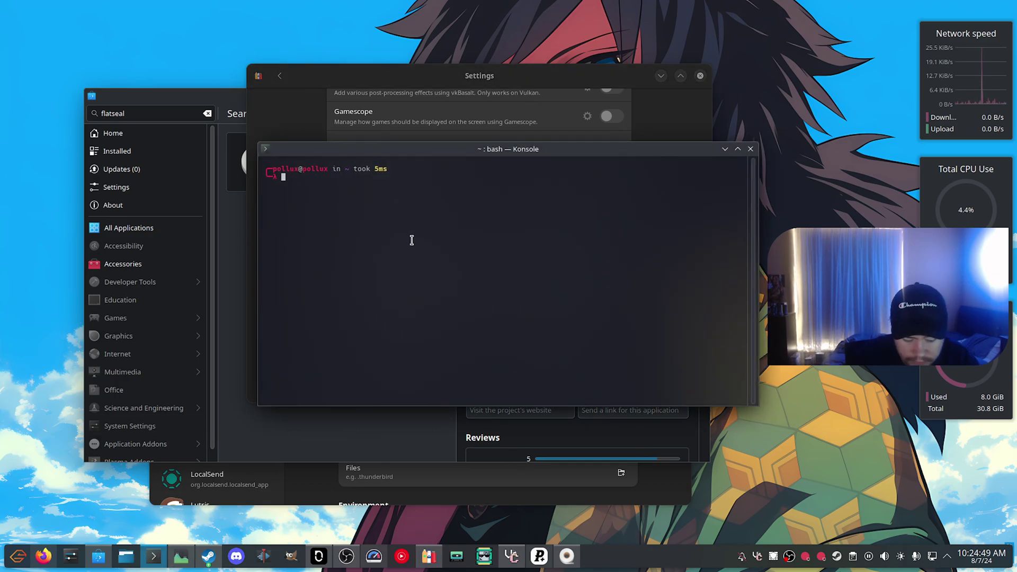
type("flatpak ")
type("install ")
type("amn")
key("BackSpace")
key("BackSpace")
key("BackSpace")
type("mangohud")
key("Return")
type("1")
key("Return")
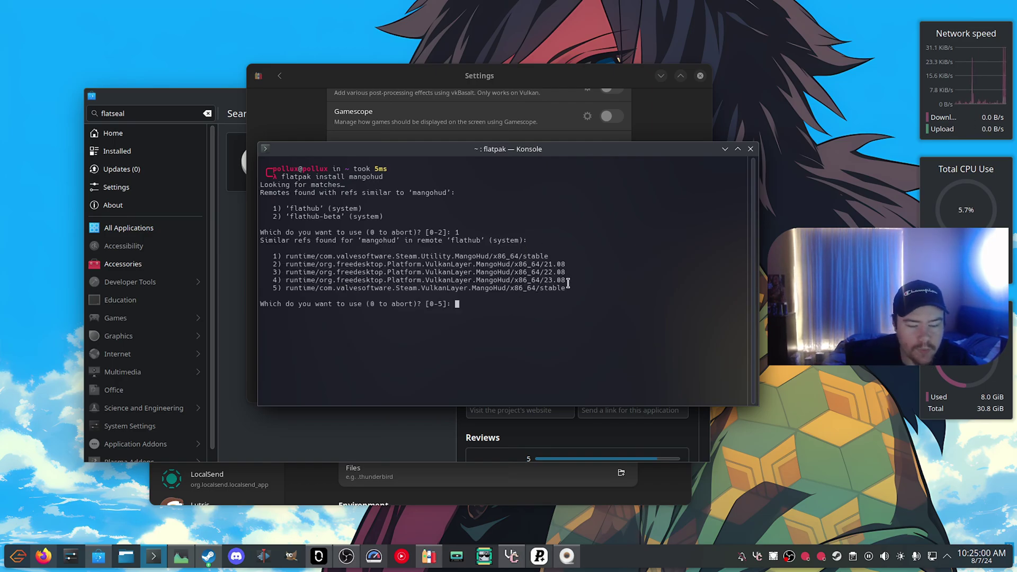
Examine the MangoHud runtime refs offered by the installer, especially the 23.08 VulkanLayer entry, with Discover minimized.
left_click_drag(569, 281, 333, 282)
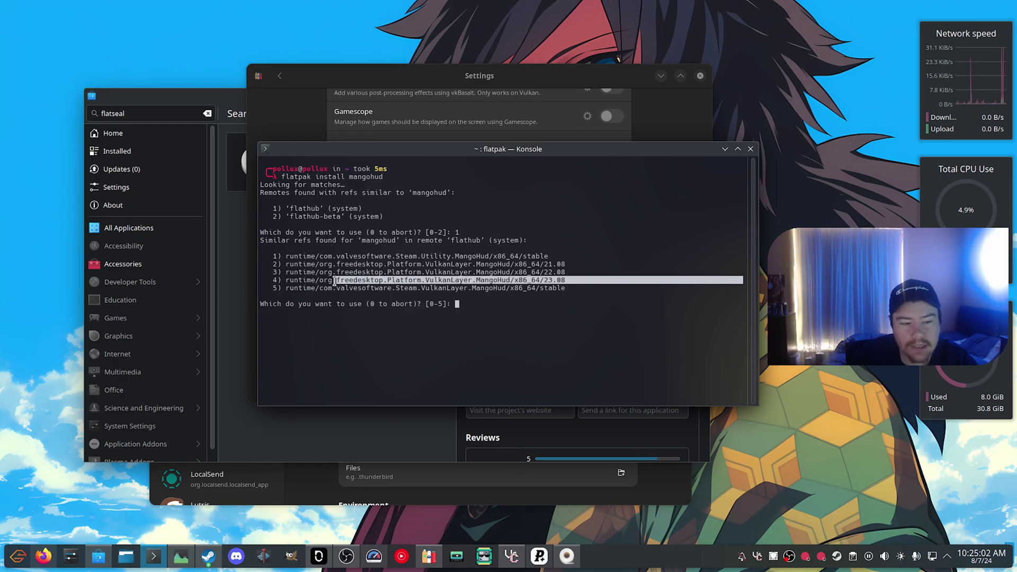
left_click(554, 288)
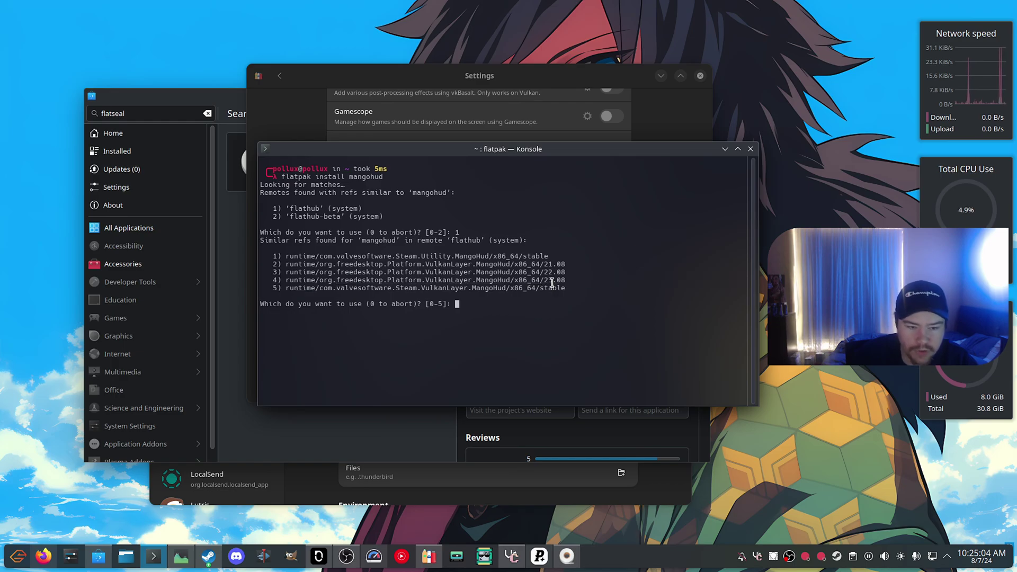
left_click(331, 432)
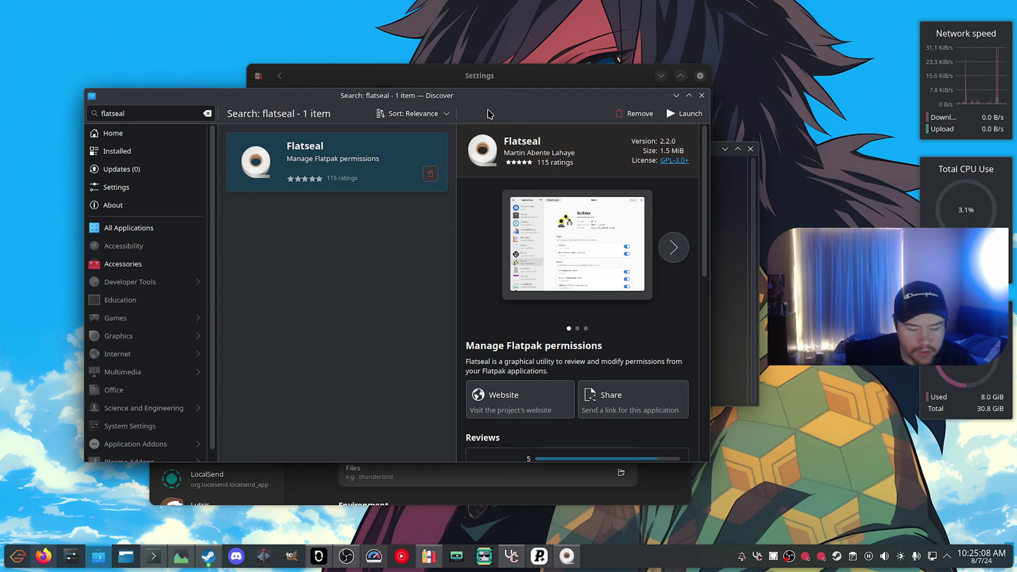
left_click(676, 95)
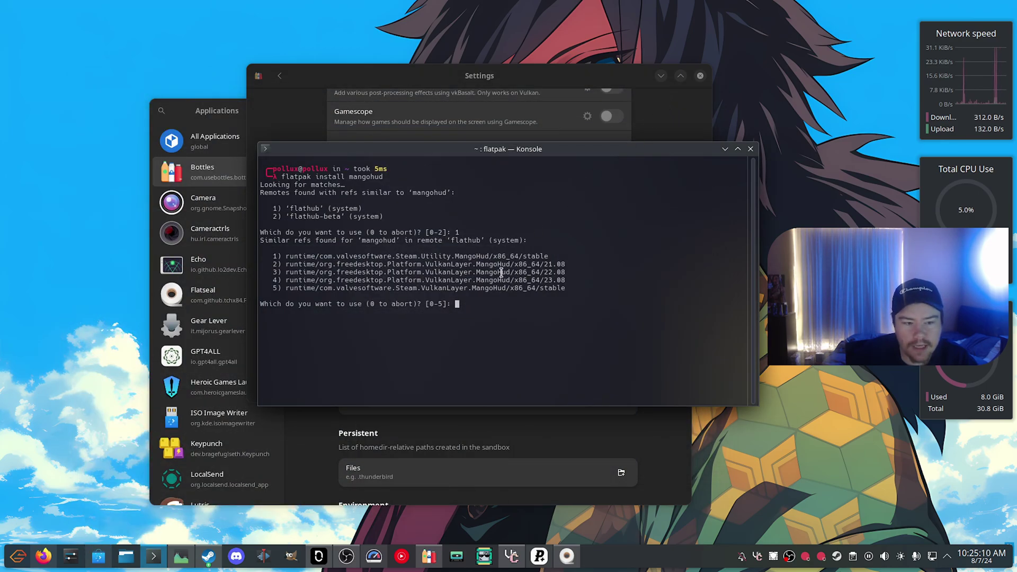
left_click_drag(581, 298, 368, 297)
left_click(445, 288)
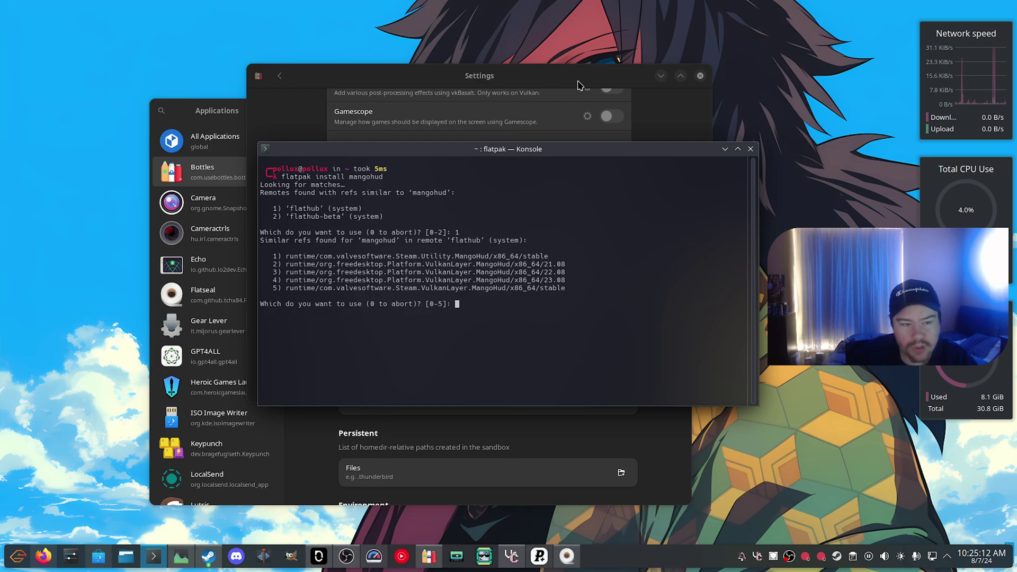
Compare the 23.08 MangoHud VulkanLayer entry in Konsole with the Monitor Performance option in the bottle's settings.
left_click(555, 75)
left_click(727, 241)
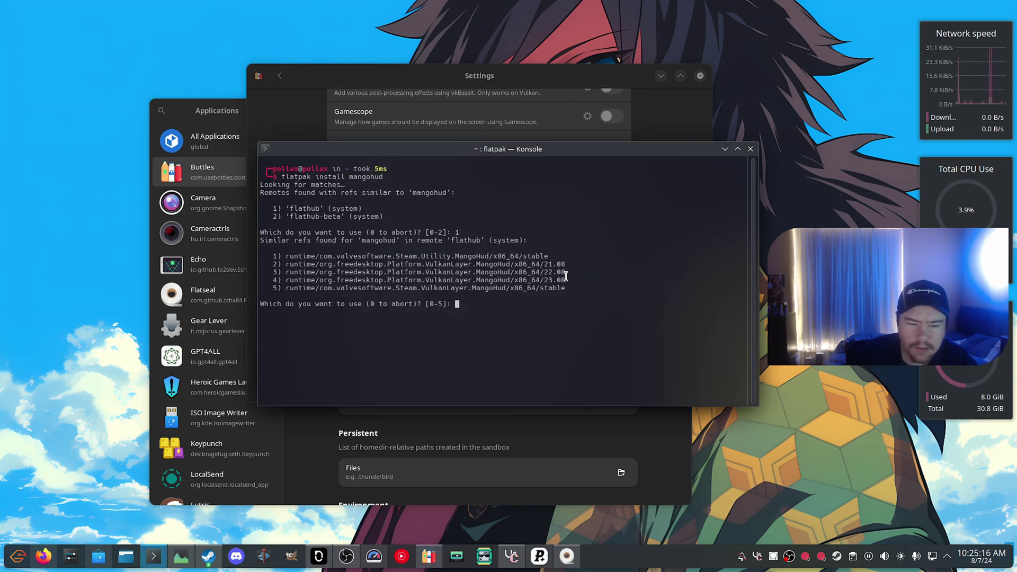
left_click_drag(569, 279, 290, 277)
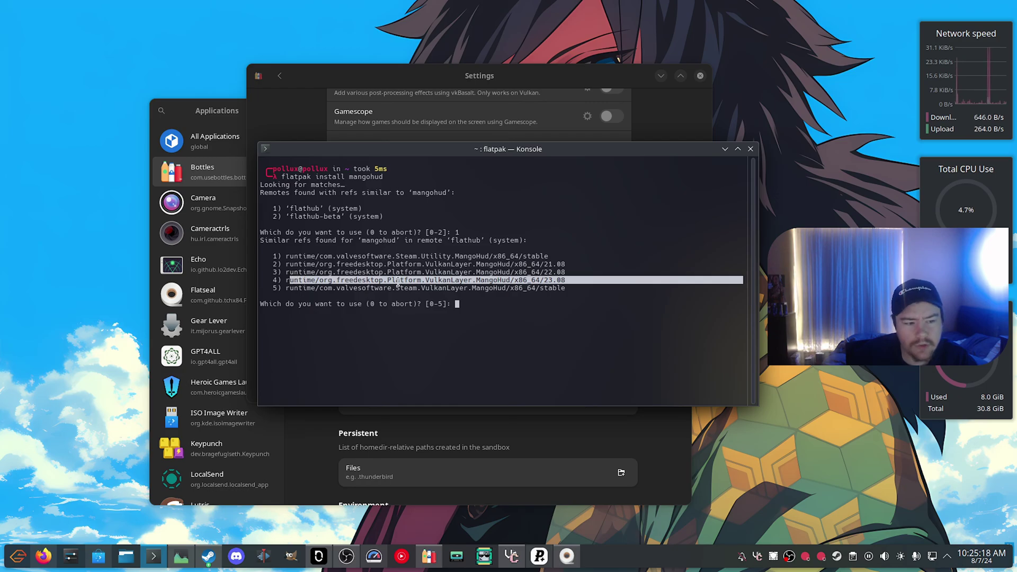
left_click(566, 282)
left_click(563, 91)
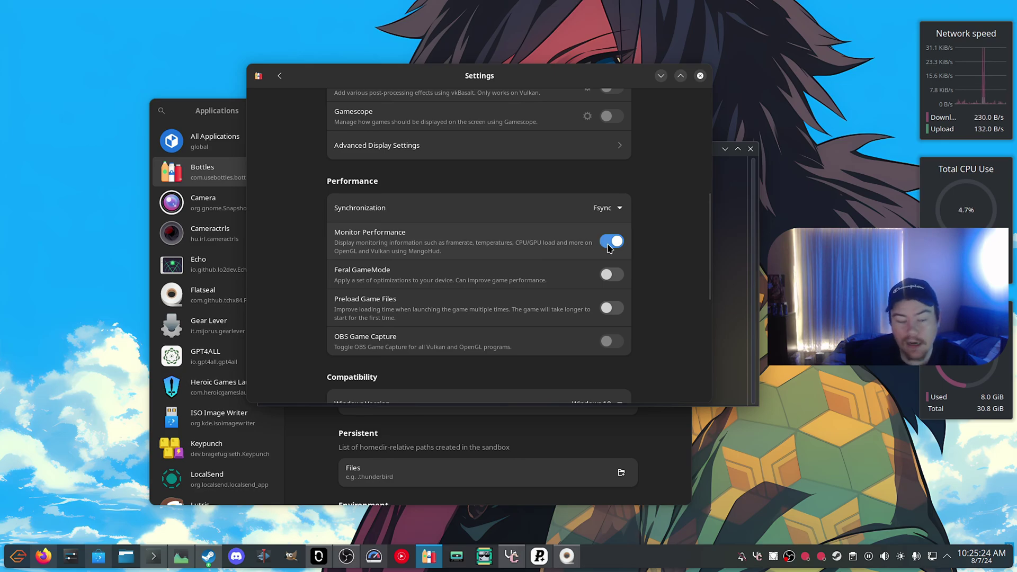
Add drive letter A to the bottle's drives and map it to the /games folder.
scroll(587, 256, "down", 8)
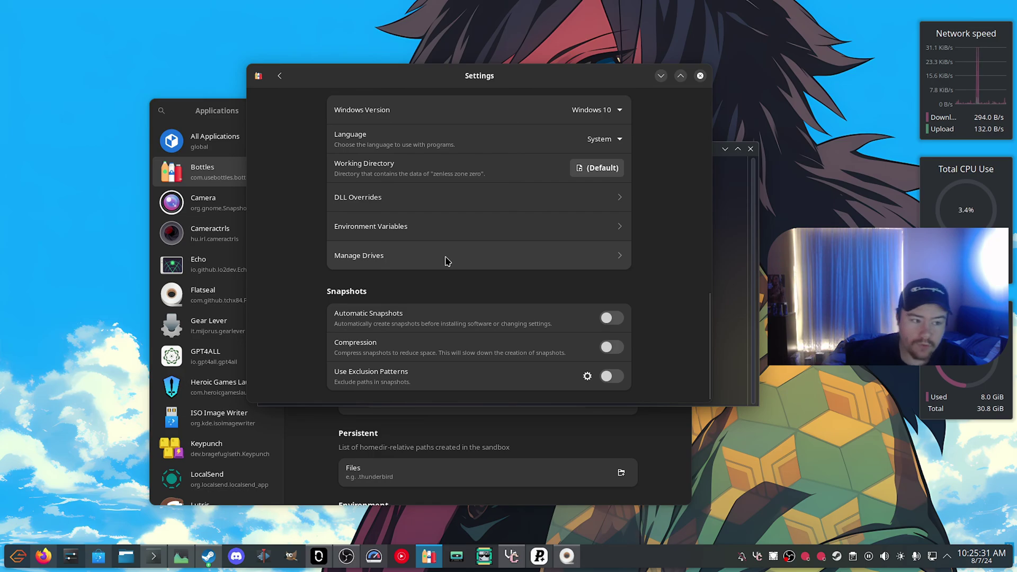
left_click(230, 113)
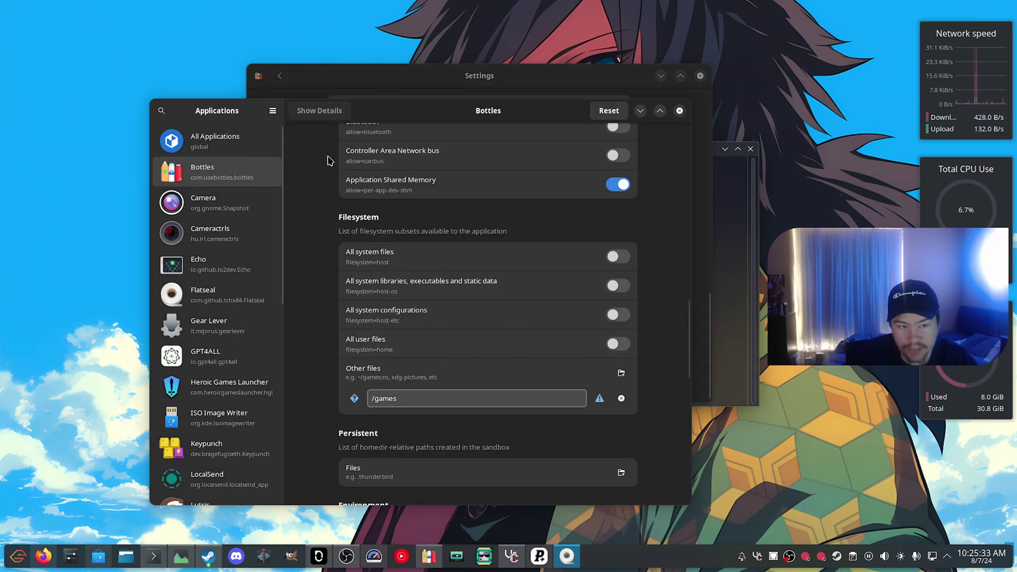
left_click(456, 85)
left_click(378, 254)
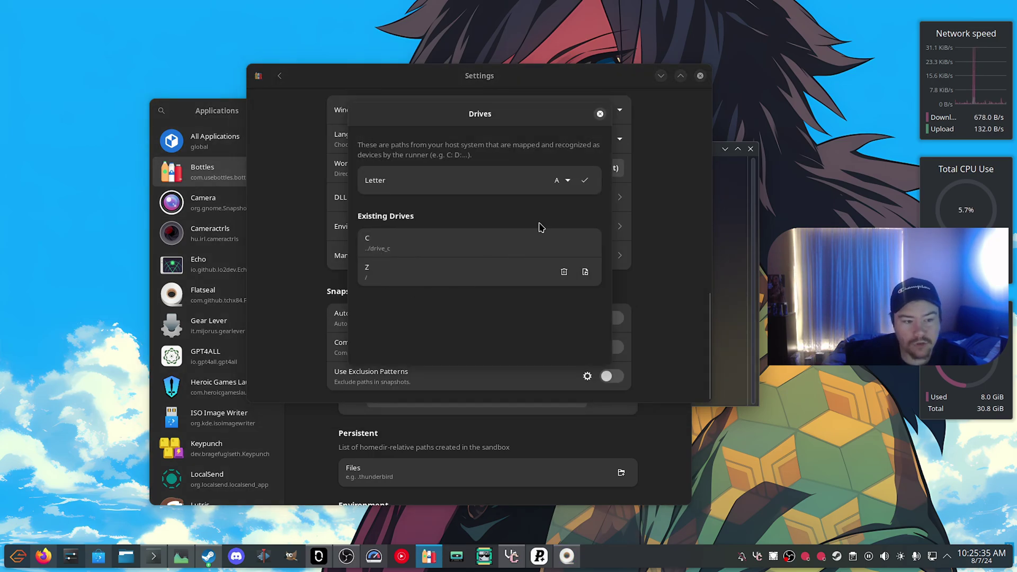
left_click(584, 181)
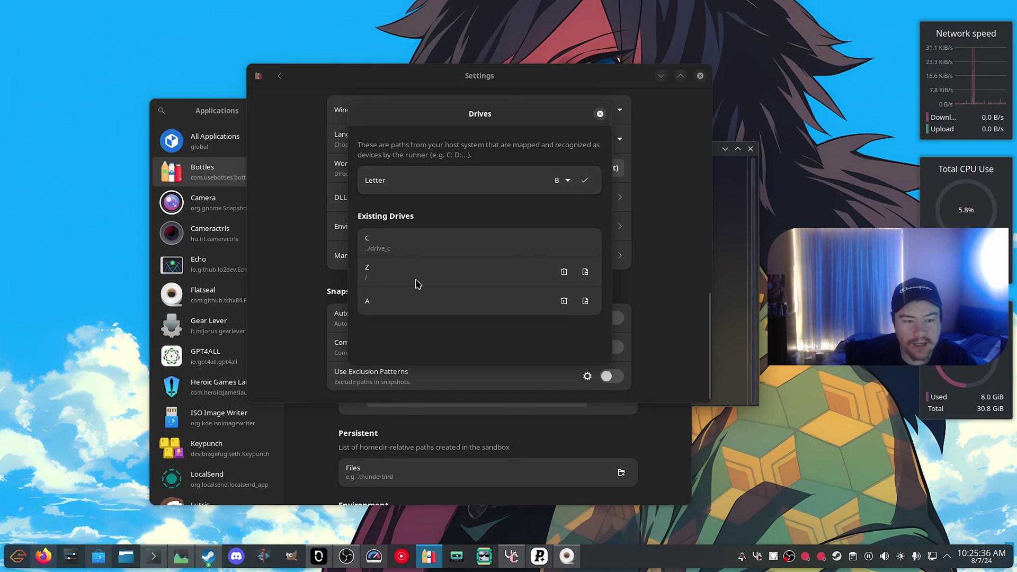
left_click(585, 301)
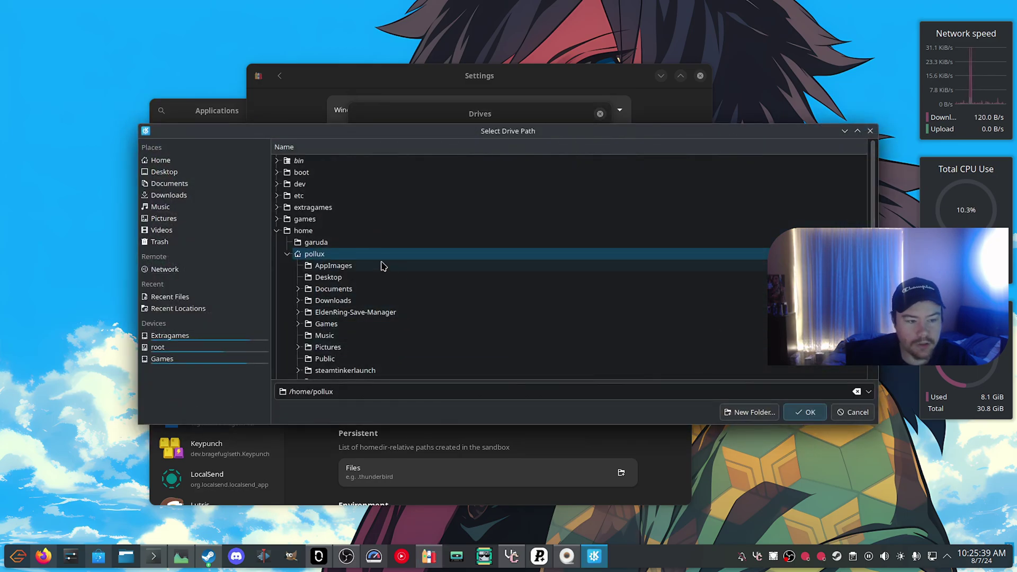
left_click(329, 222)
left_click(817, 412)
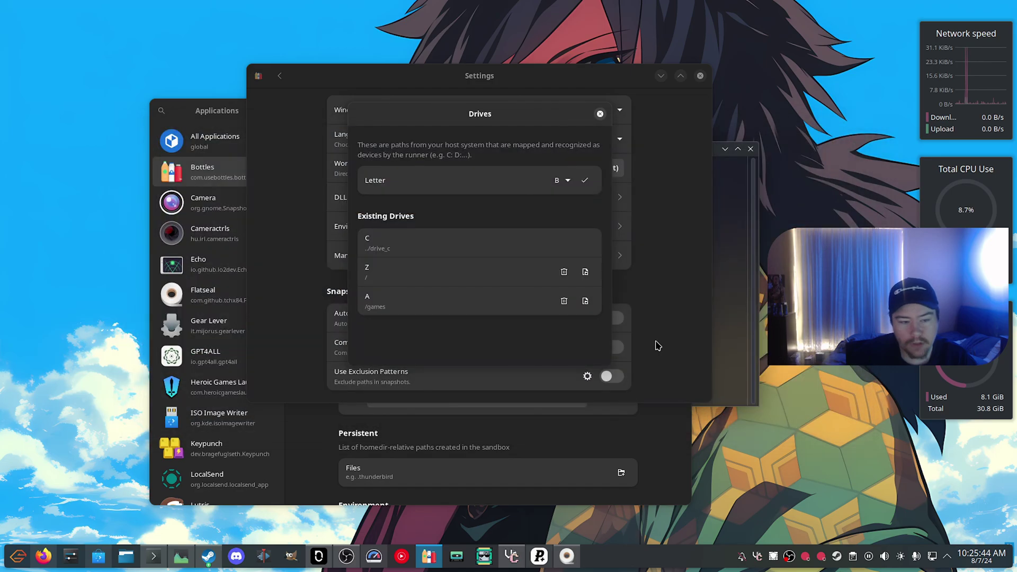
left_click(600, 114)
Return to the bottle's details page and view the Downloads folder offered for running an executable, without running one.
scroll(656, 200, "up", 3)
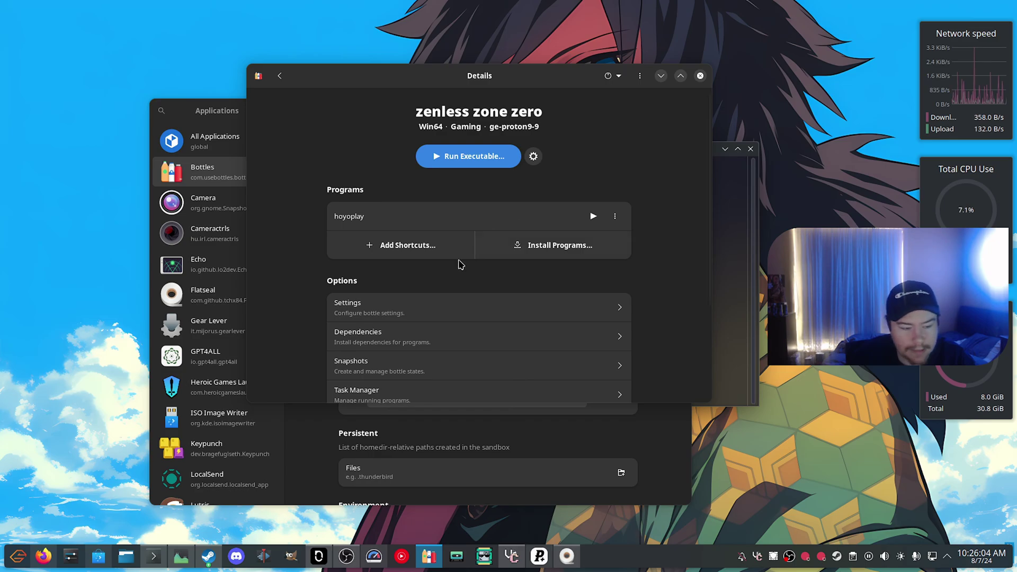
mouse_move(50, 559)
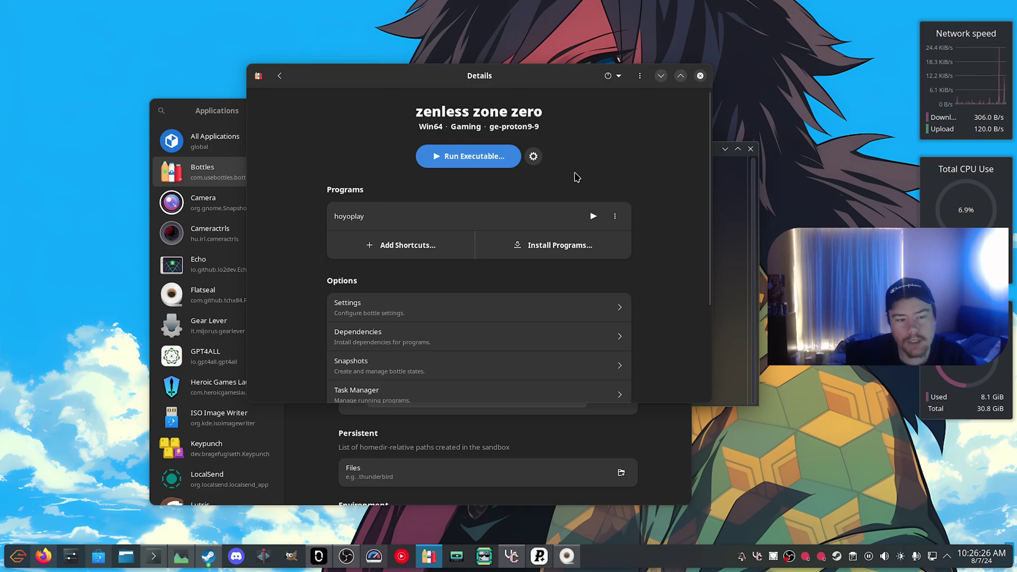
left_click(454, 165)
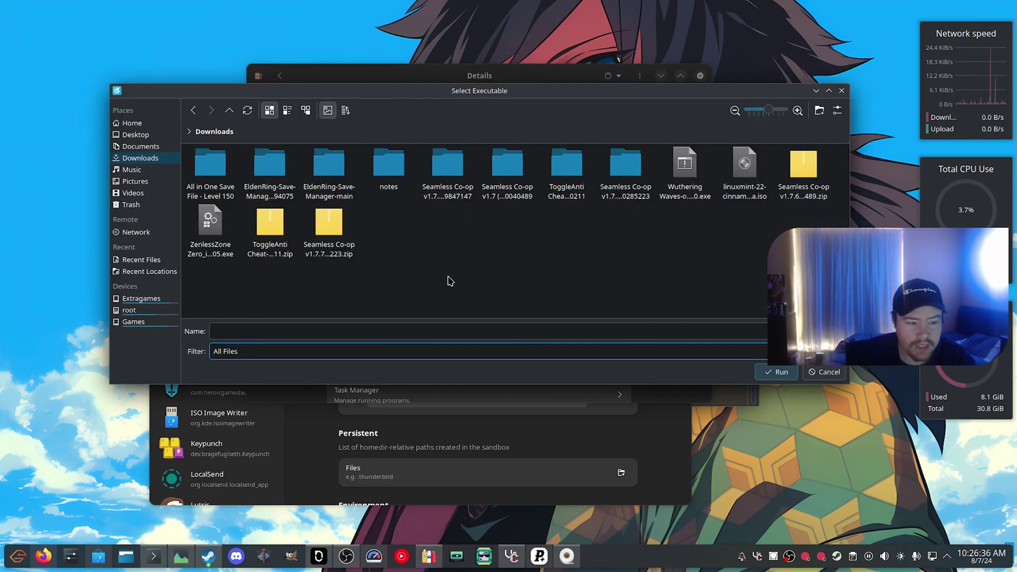
left_click(826, 371)
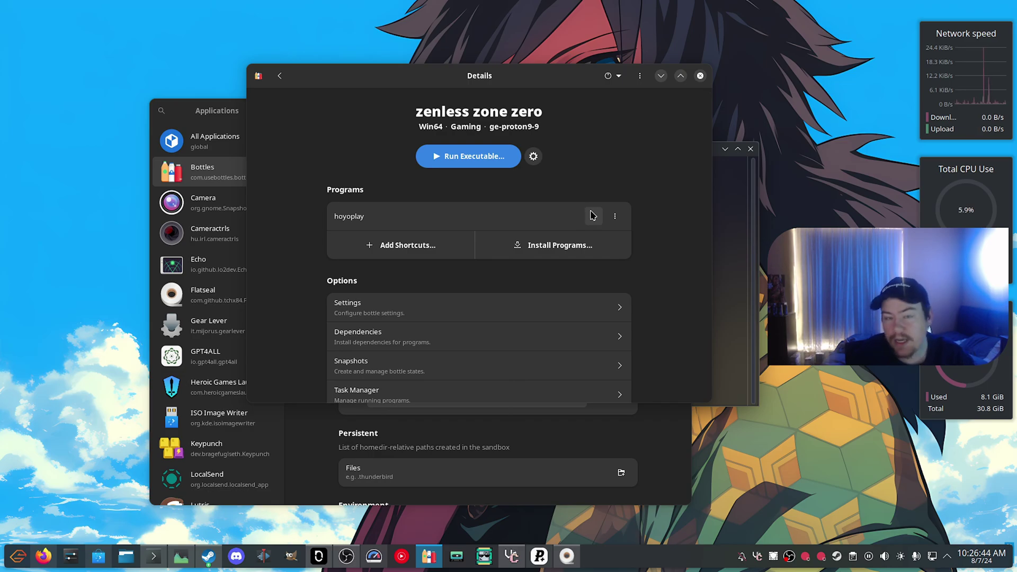
Launch hoyoplay from the bottle and open its Zenless Zone Zero game settings.
left_click(593, 216)
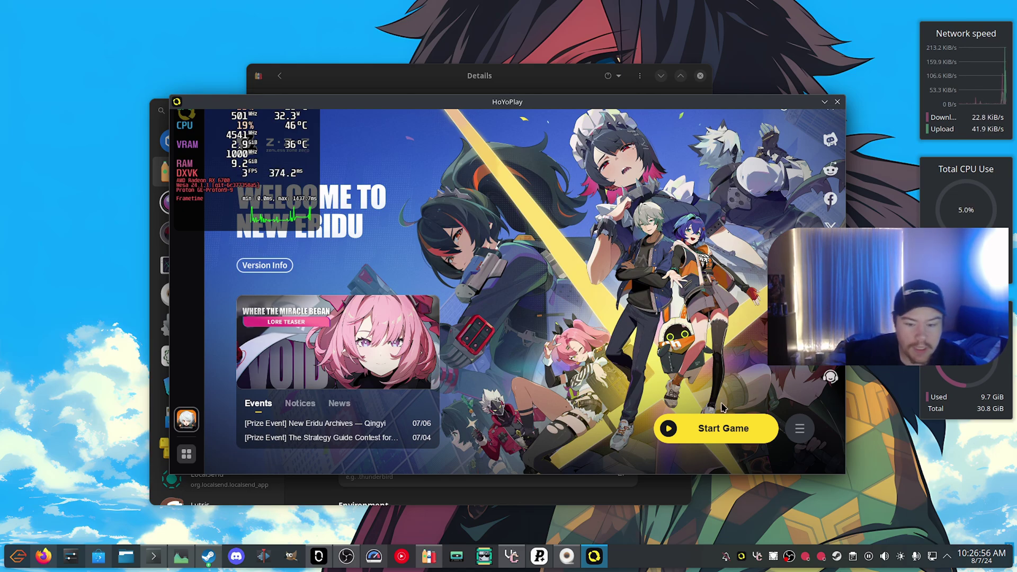
left_click(801, 430)
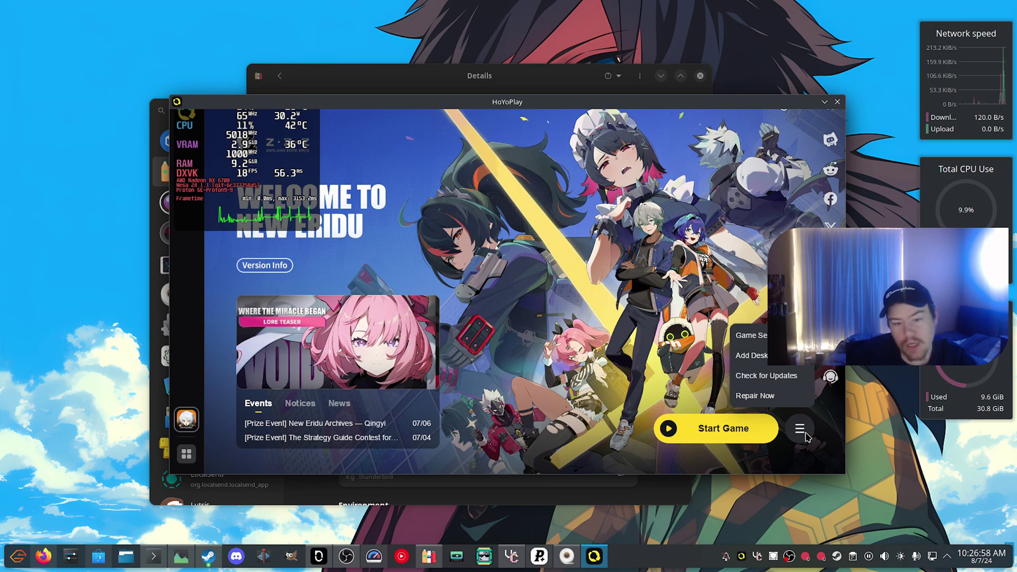
left_click(751, 336)
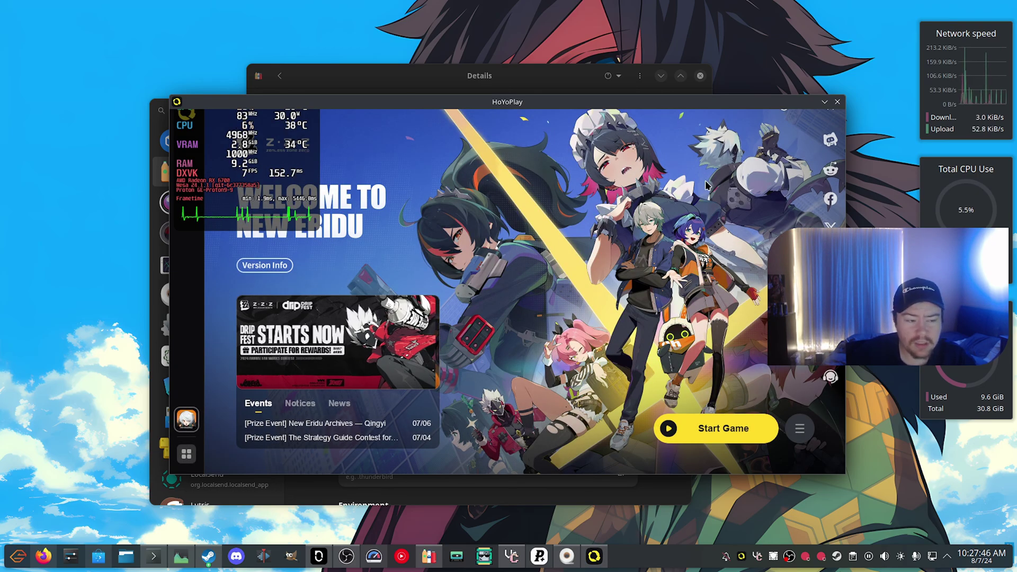
Start Zenless Zone Zero from the launcher and enter play from its title screen on the Asia server.
left_click(693, 437)
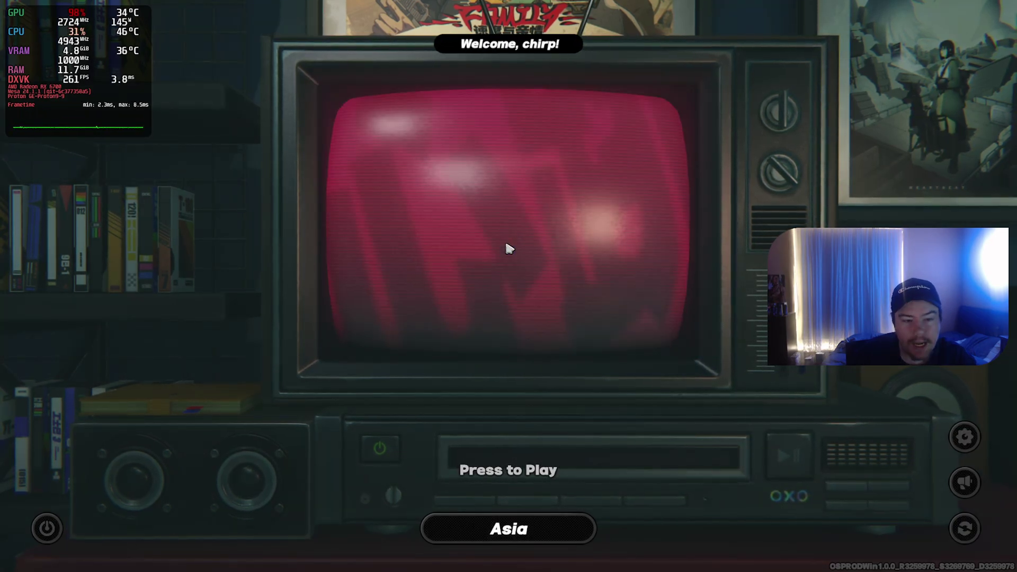
left_click(513, 250)
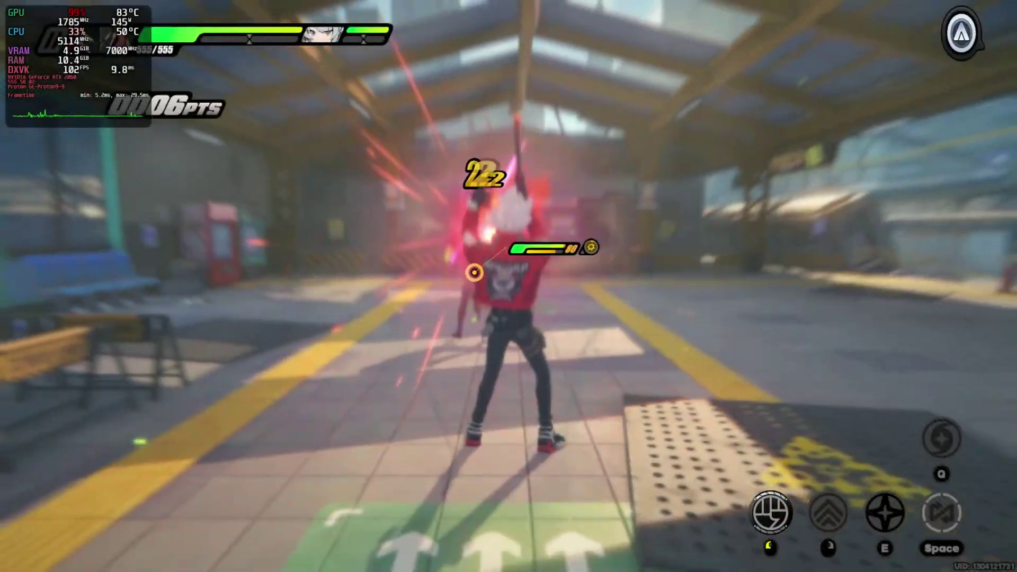
left_click(508, 286)
left_click(509, 286)
left_click(525, 249)
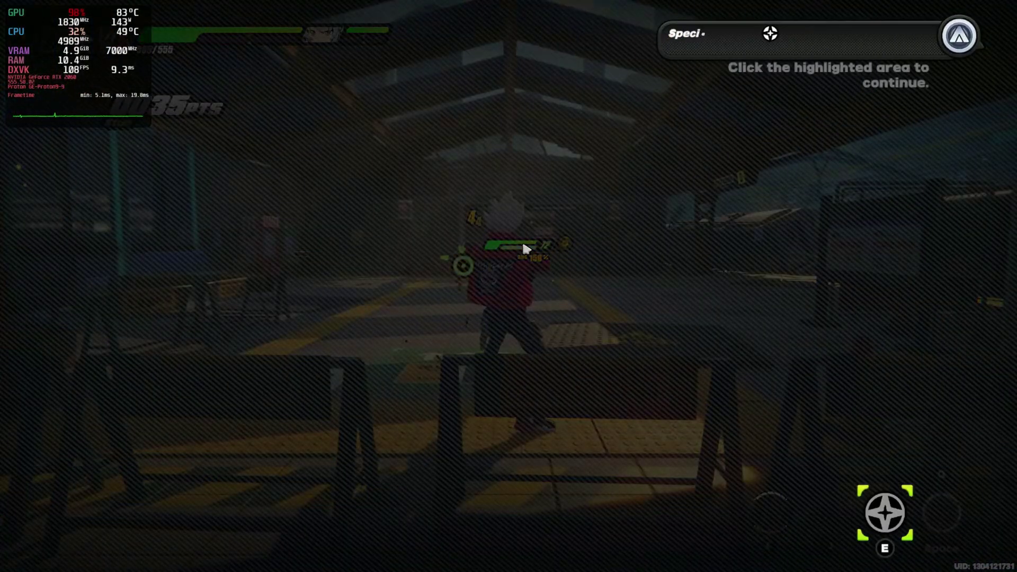
Play through the combat encounters with basic attacks, special attacks and character switches to test how the game runs.
key("e")
left_click(509, 286)
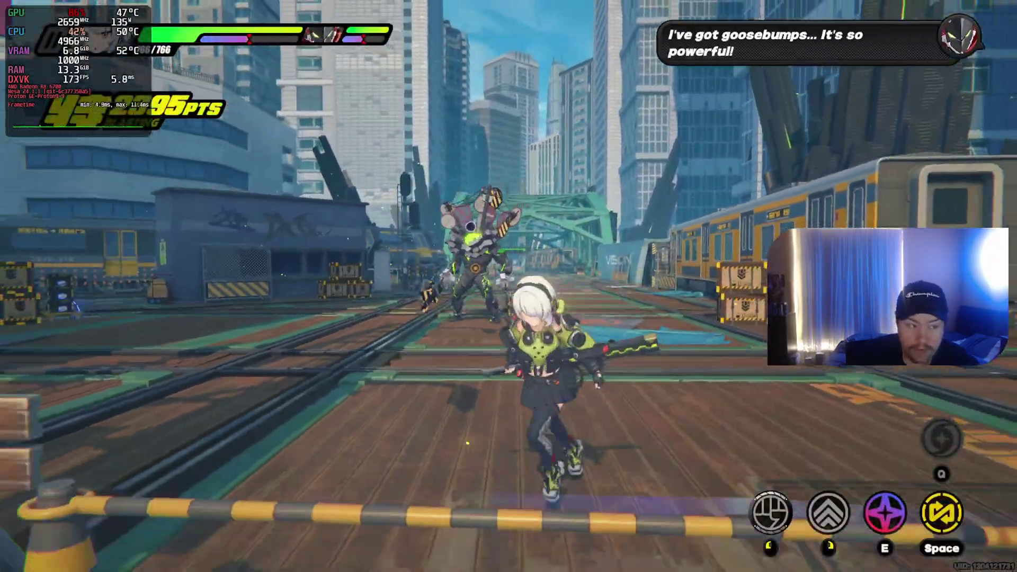
key("w")
left_click(508, 286)
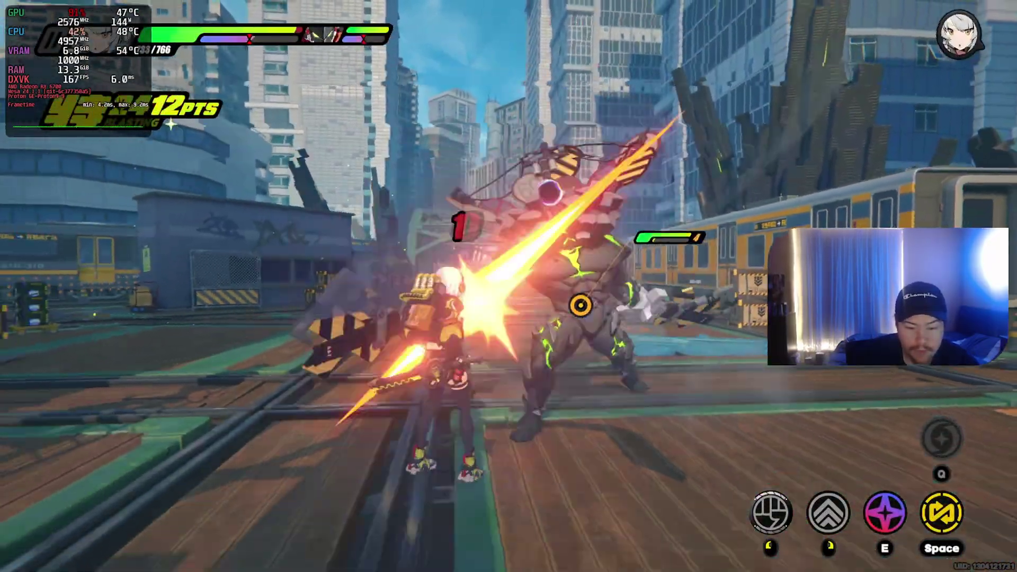
left_click(509, 286)
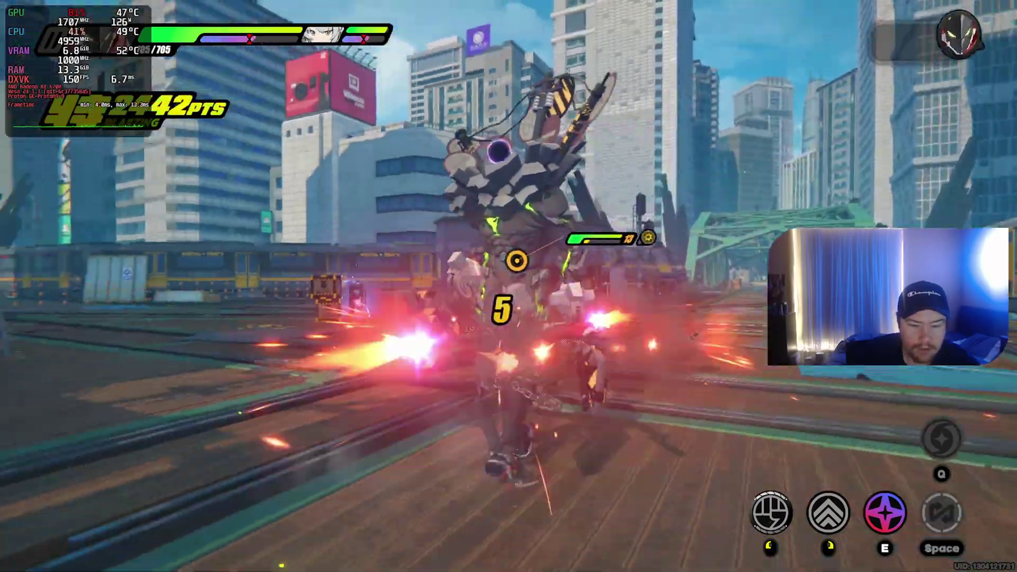
left_click(509, 286)
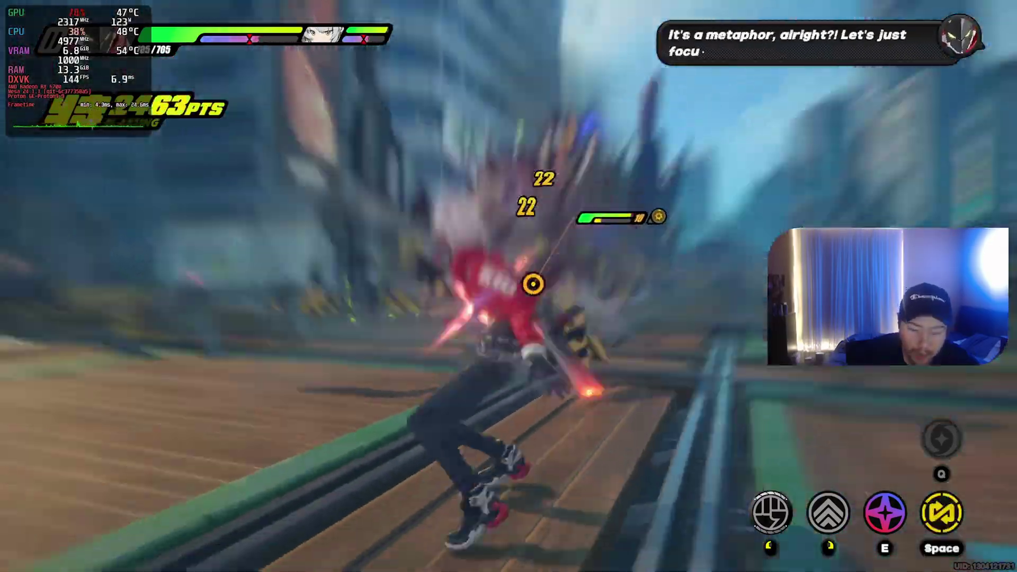
key("e")
left_click(509, 286)
left_click(509, 286)
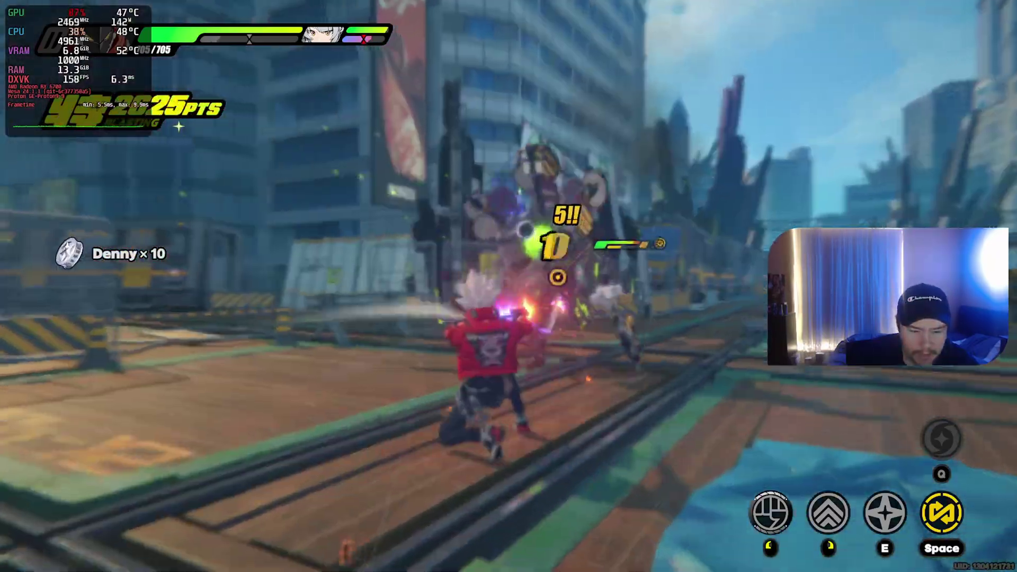
key("space")
left_click(509, 286)
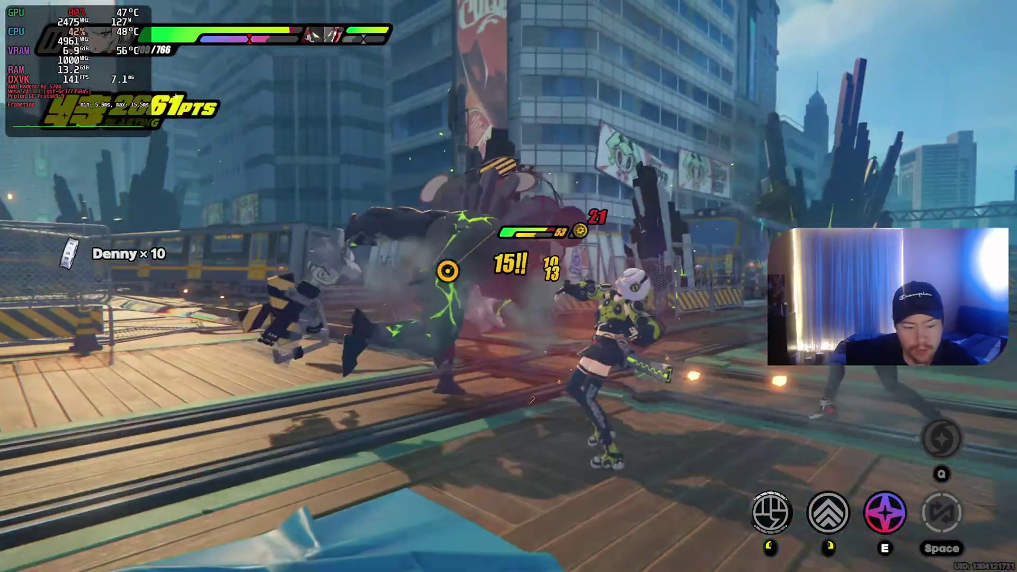
left_click(509, 286)
left_click(509, 286)
left_click(509, 286)
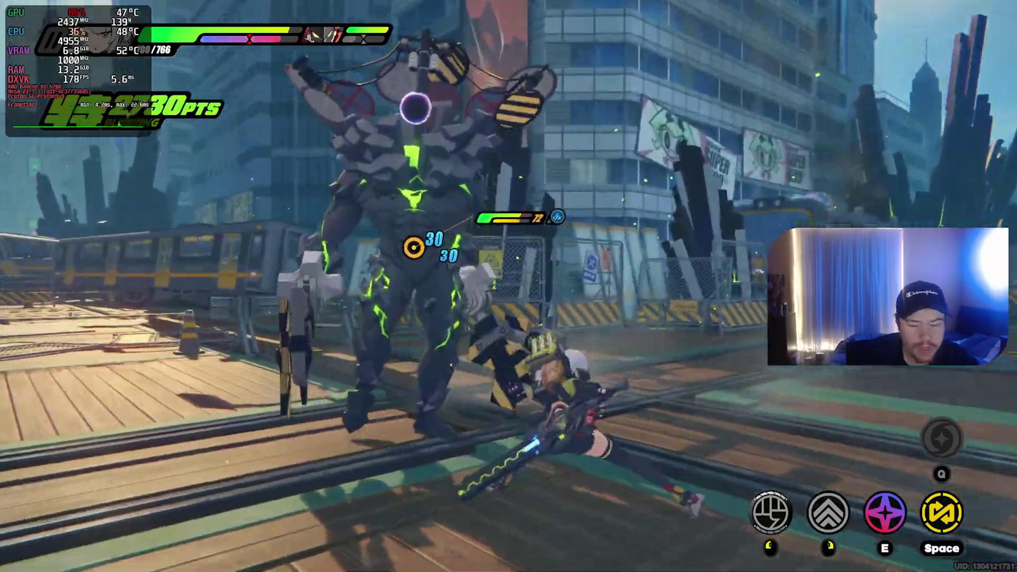
key("e")
left_click(509, 286)
left_click(508, 286)
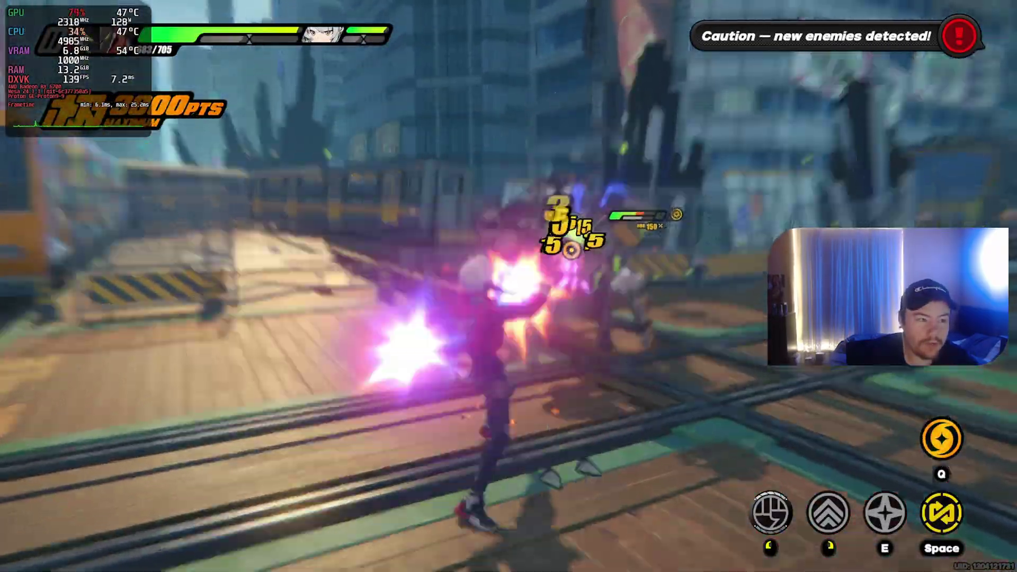
left_click(508, 286)
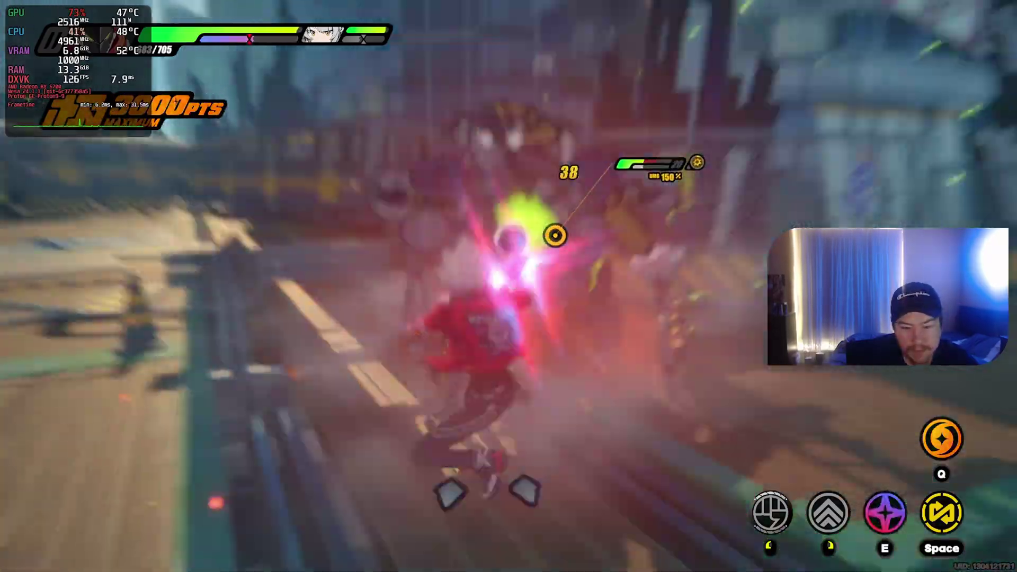
key("e")
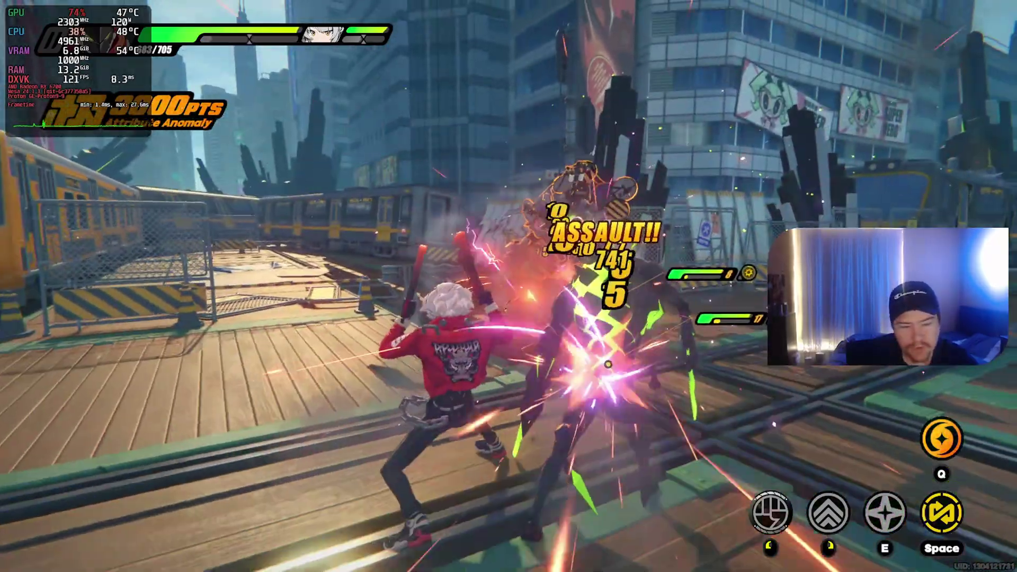
left_click(509, 286)
left_click(509, 286)
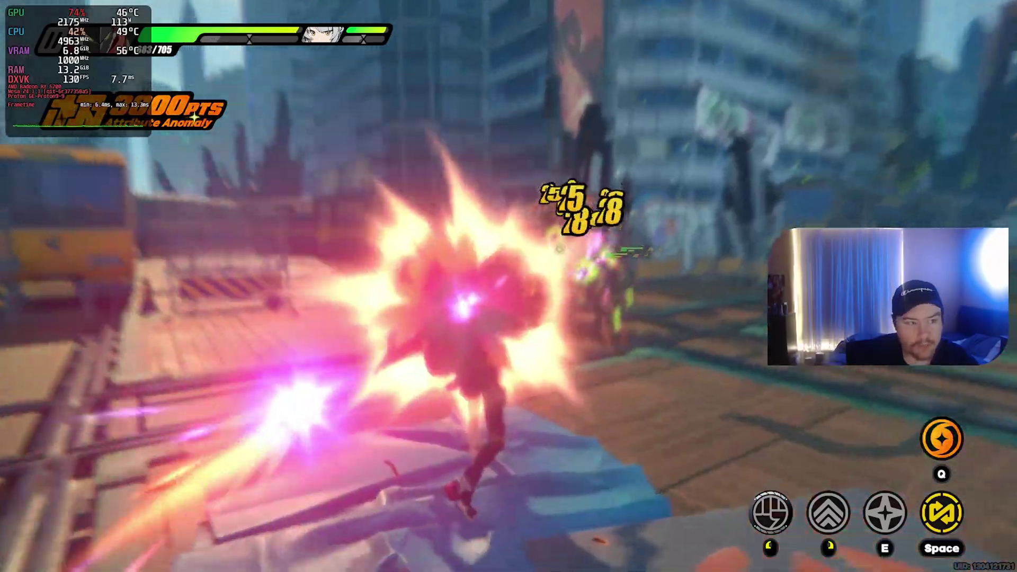
left_click(509, 286)
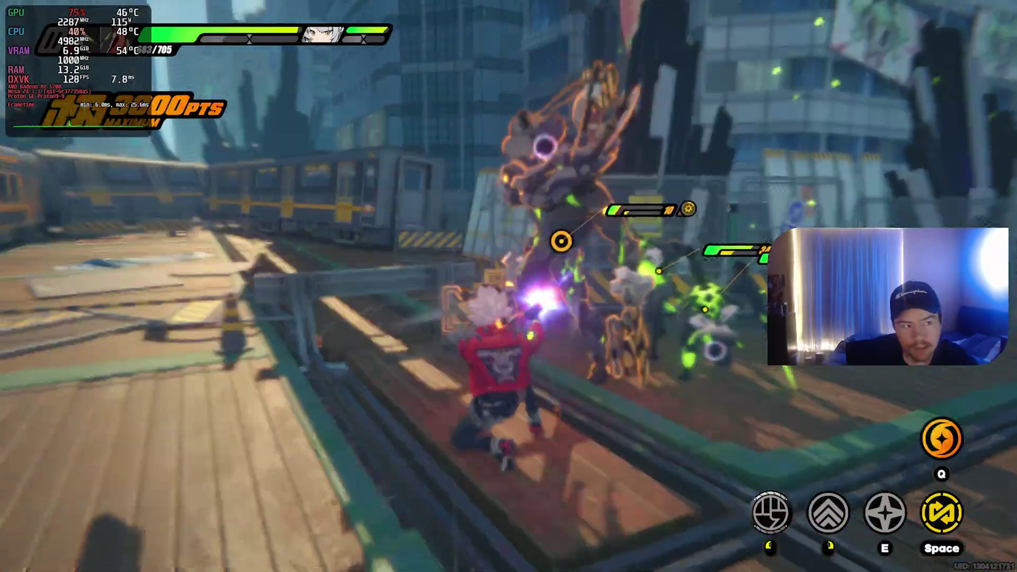
left_click(508, 286)
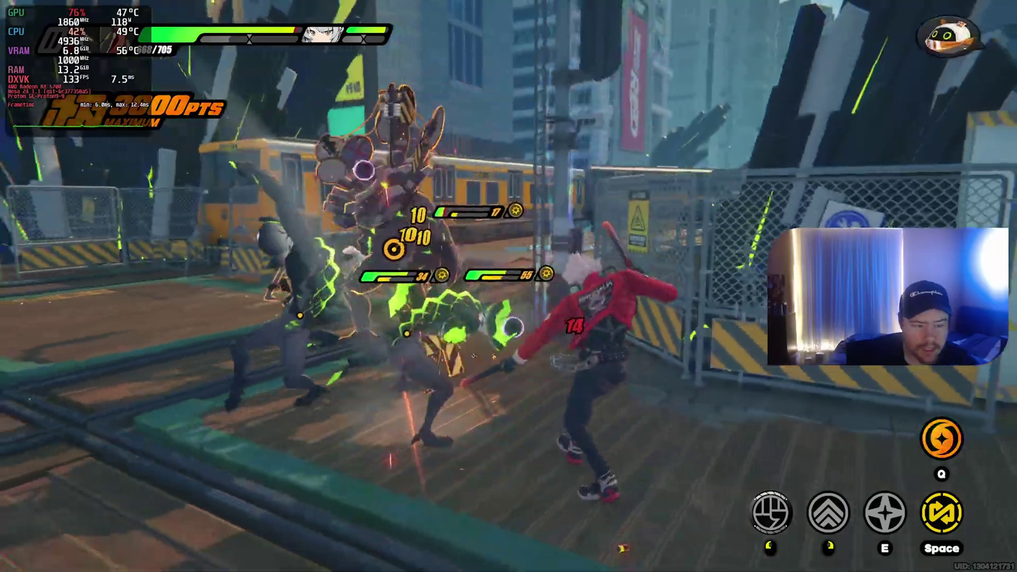
left_click(508, 286)
key("w")
key("space")
left_click(509, 286)
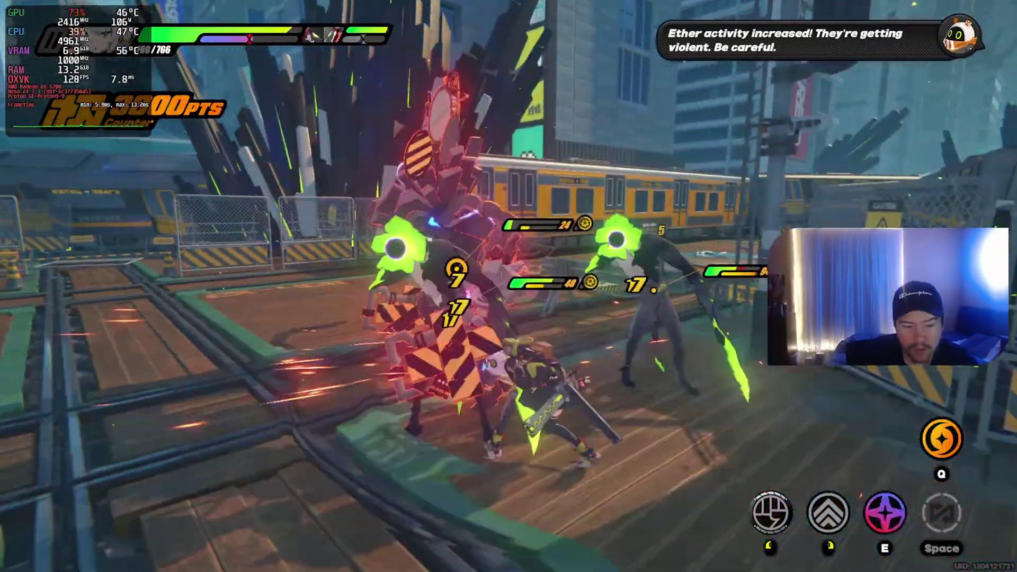
left_click(508, 286)
left_click(509, 286)
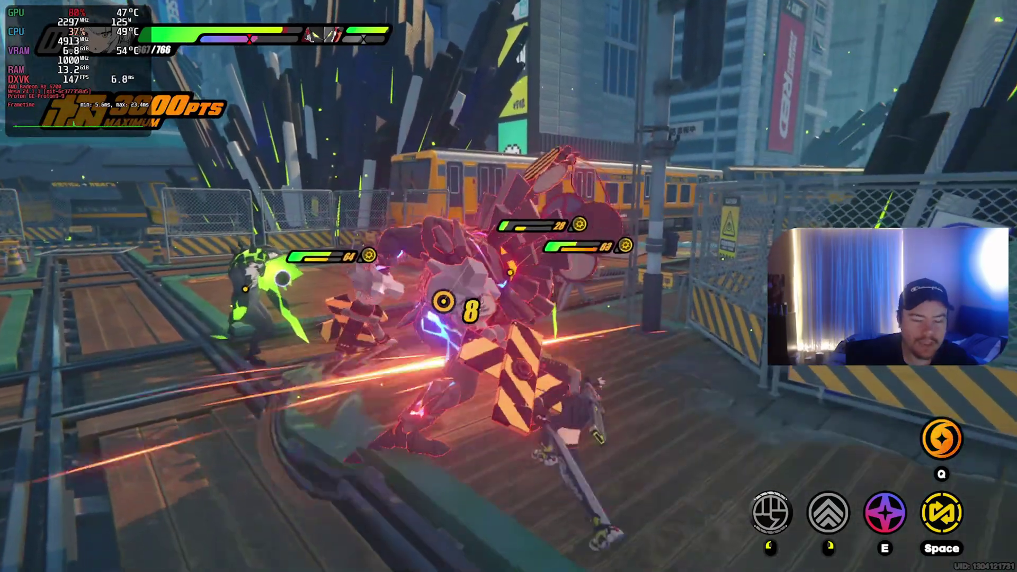
left_click(509, 286)
left_click(508, 287)
left_click(509, 286)
Close the running Zenless Zone Zero game and return to the desktop.
key("super")
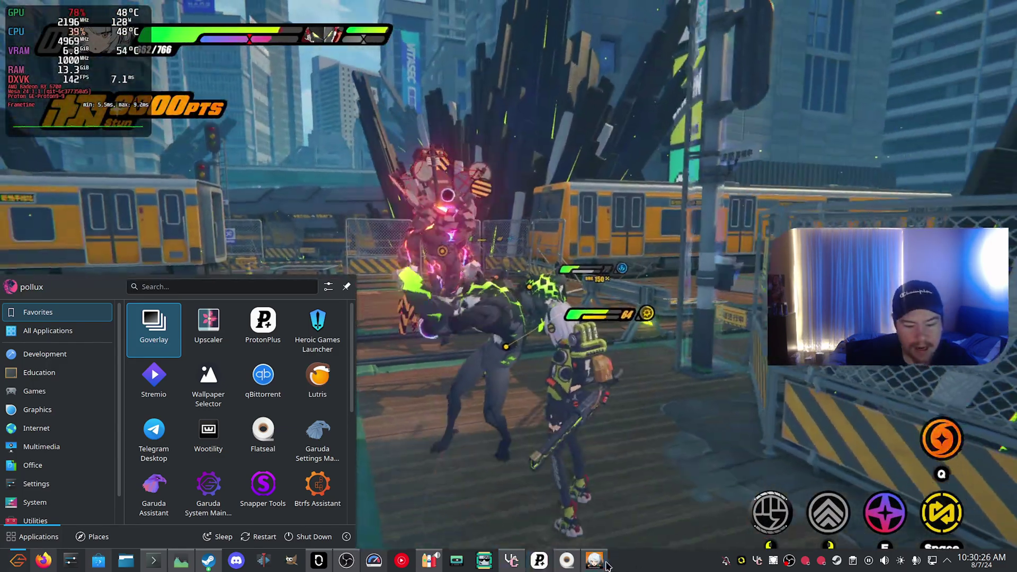
right_click(595, 560)
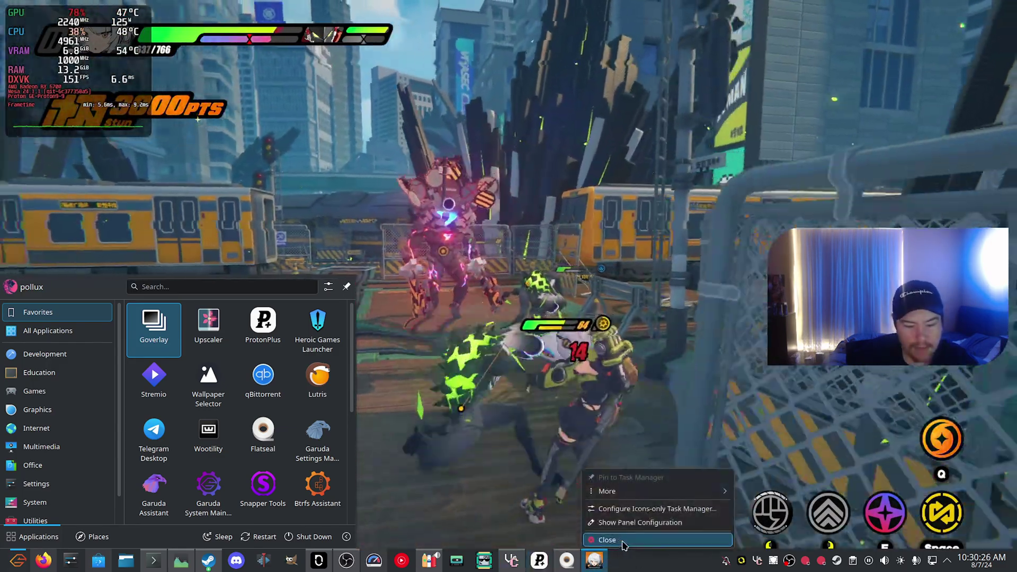
left_click(624, 544)
left_click(689, 356)
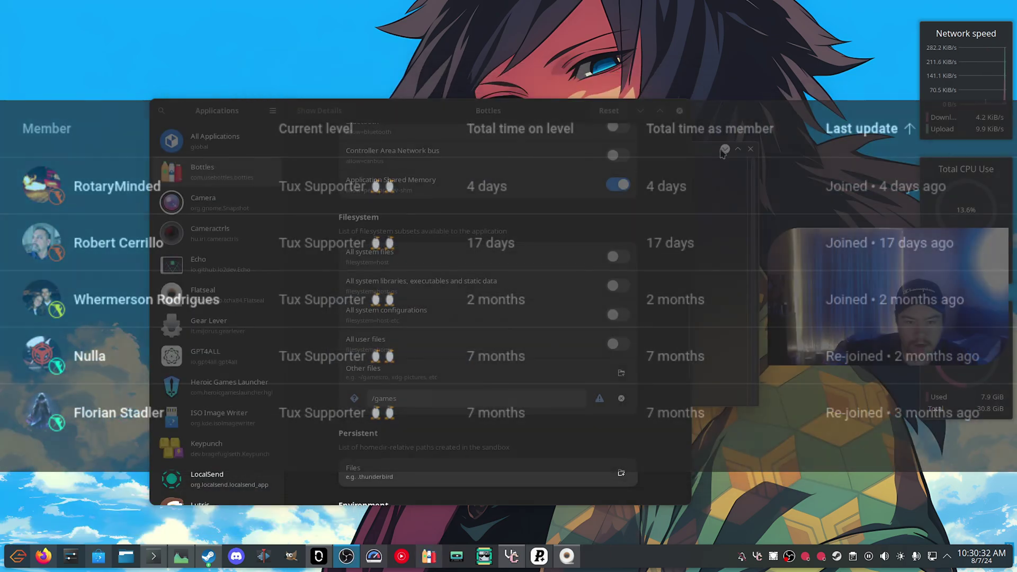
Close Konsole despite its running flatpak process and minimize the Flatseal window.
left_click(751, 149)
left_click(513, 367)
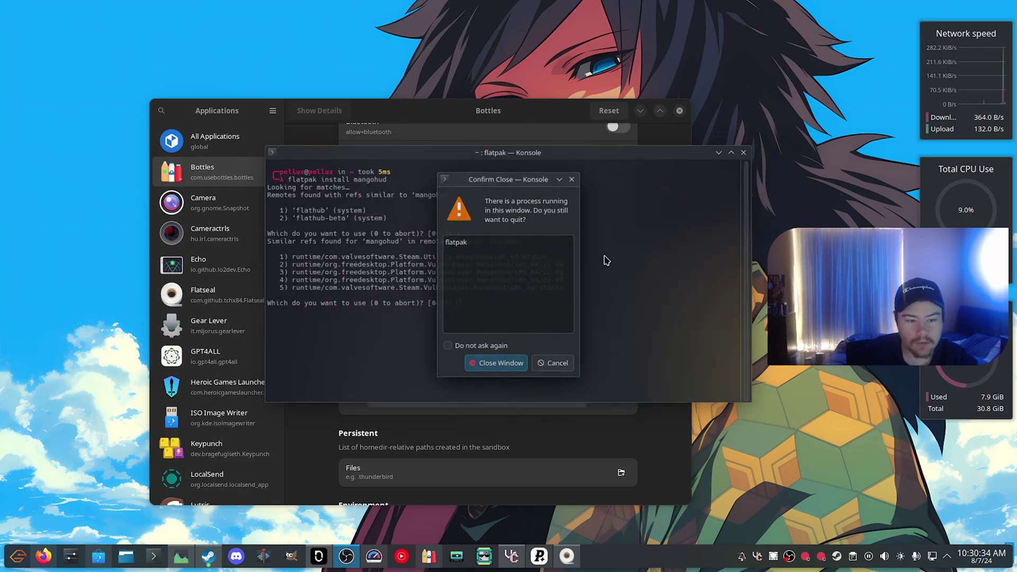
left_click(641, 111)
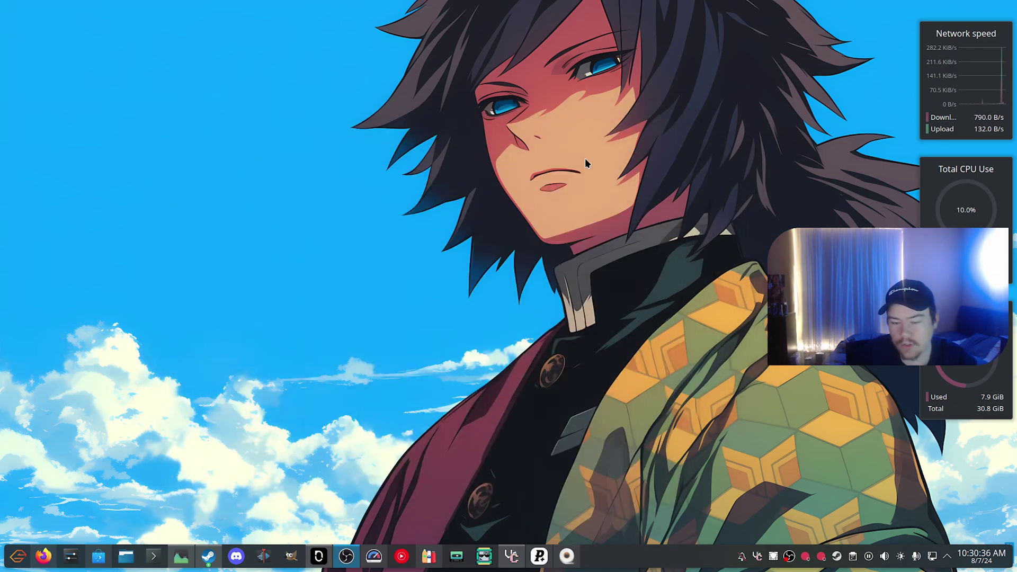